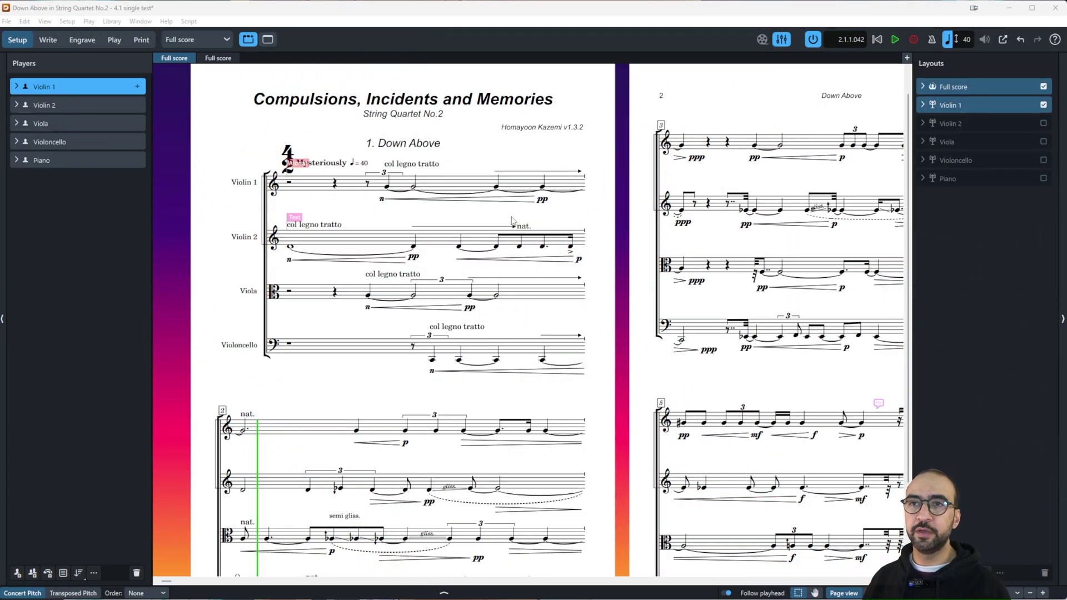
Switch to Play mode and show Violin 1's piano-roll Key Editor in the lower zone
left_click(120, 46)
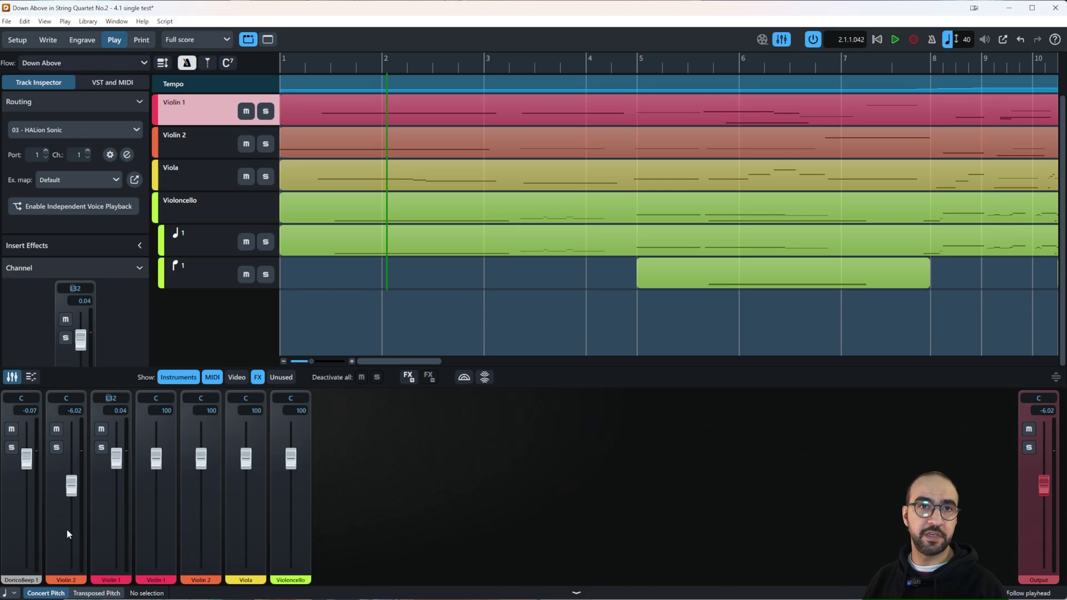
left_click(31, 377)
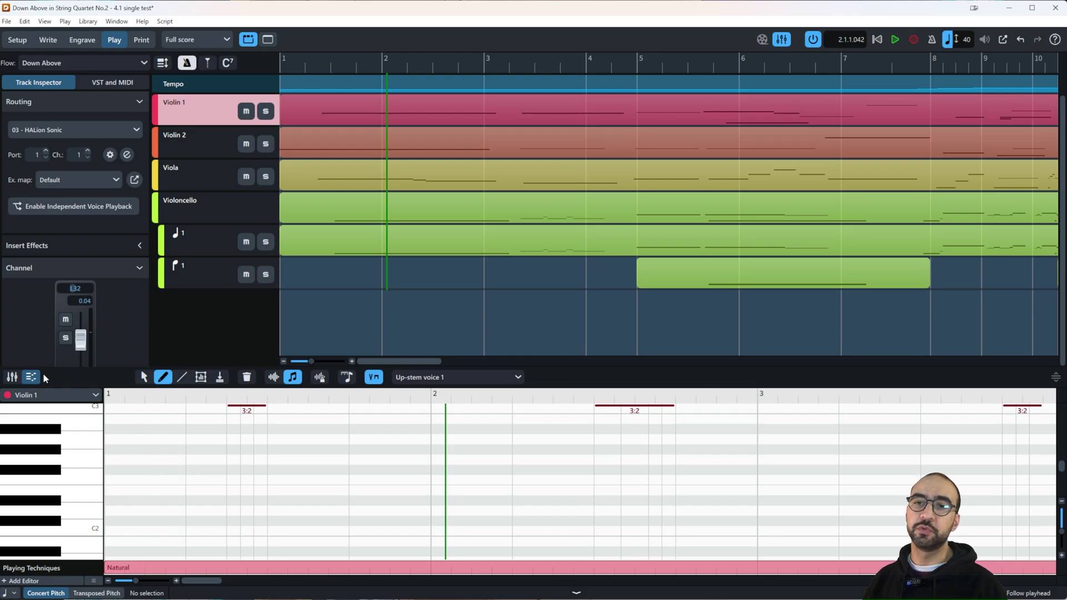
Restore the mixer, preview the Joie de Vivre 1 flow, then return to the Down Above flow
left_click(12, 377)
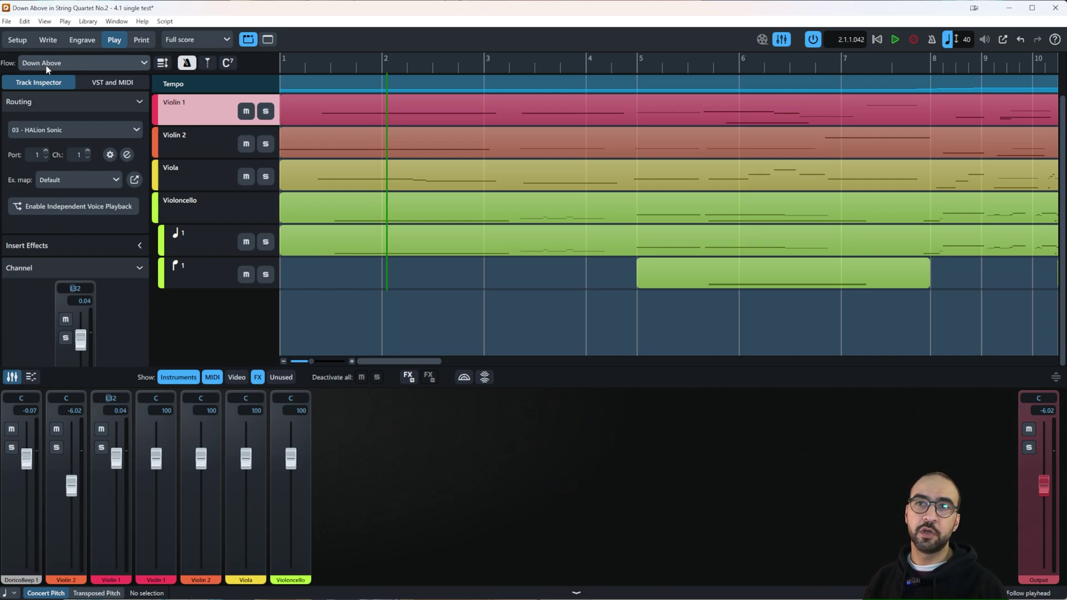
left_click(74, 65)
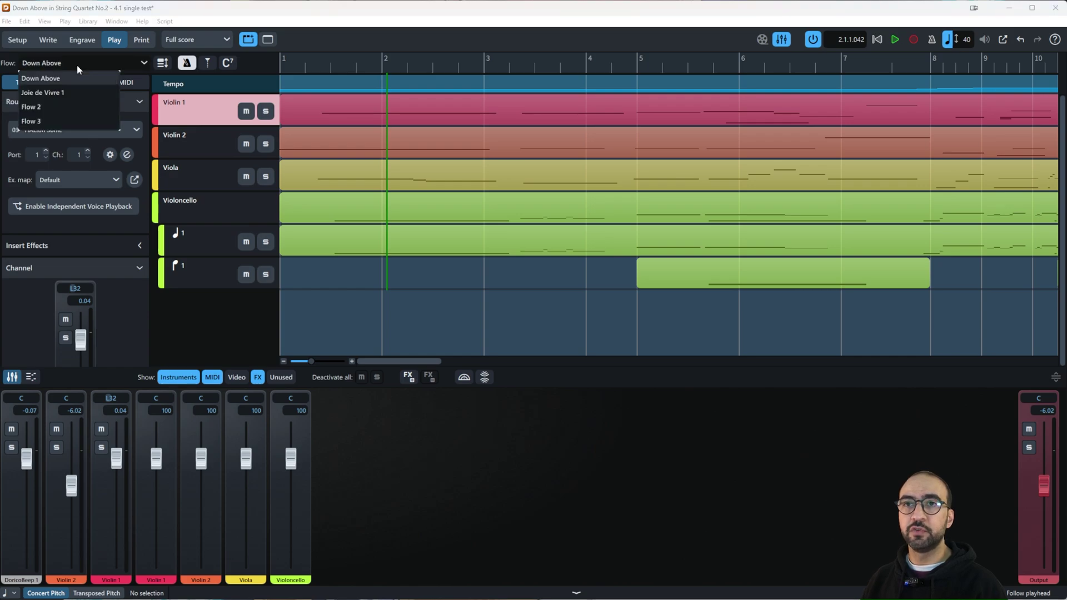
left_click(75, 91)
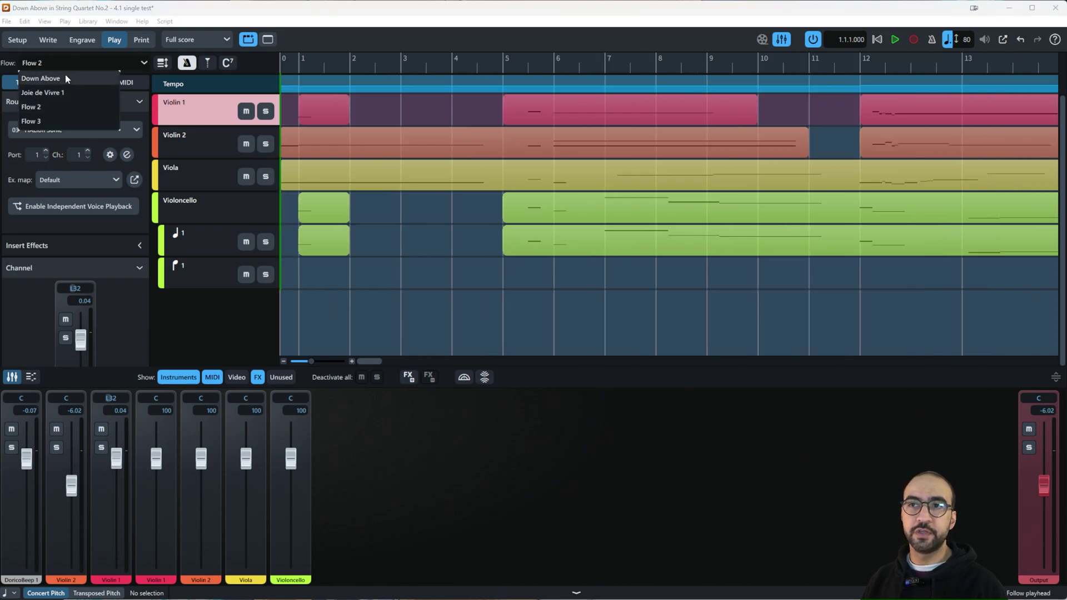
left_click(402, 117)
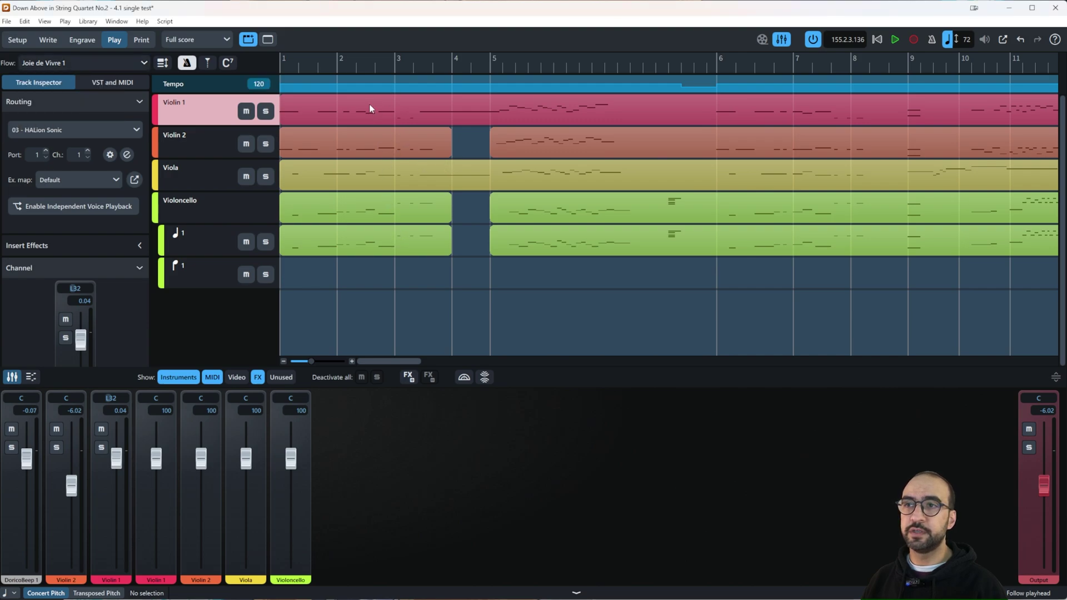
left_click(88, 64)
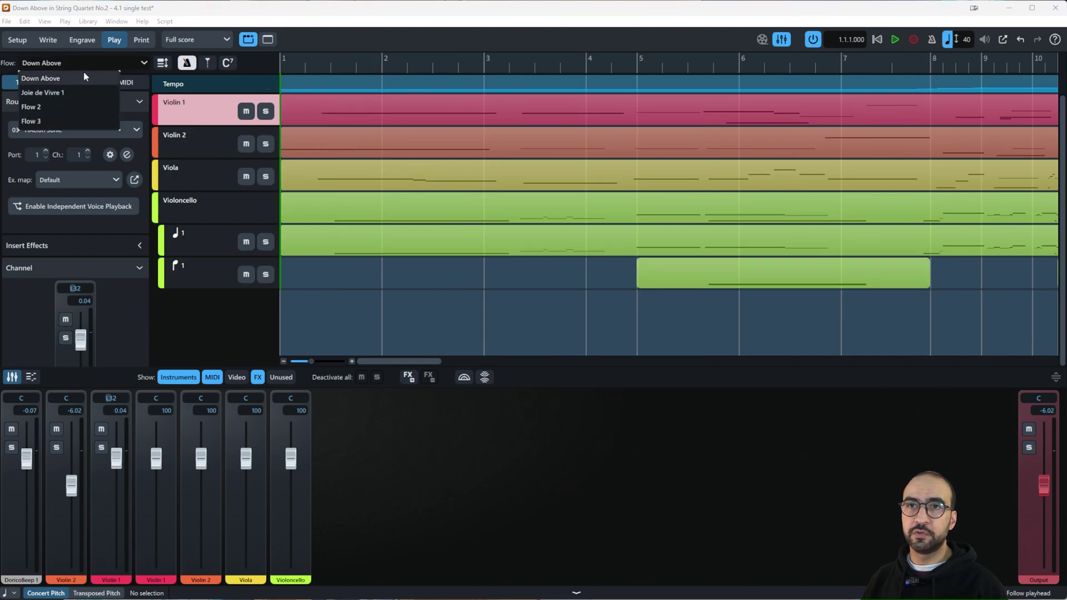
left_click(126, 119)
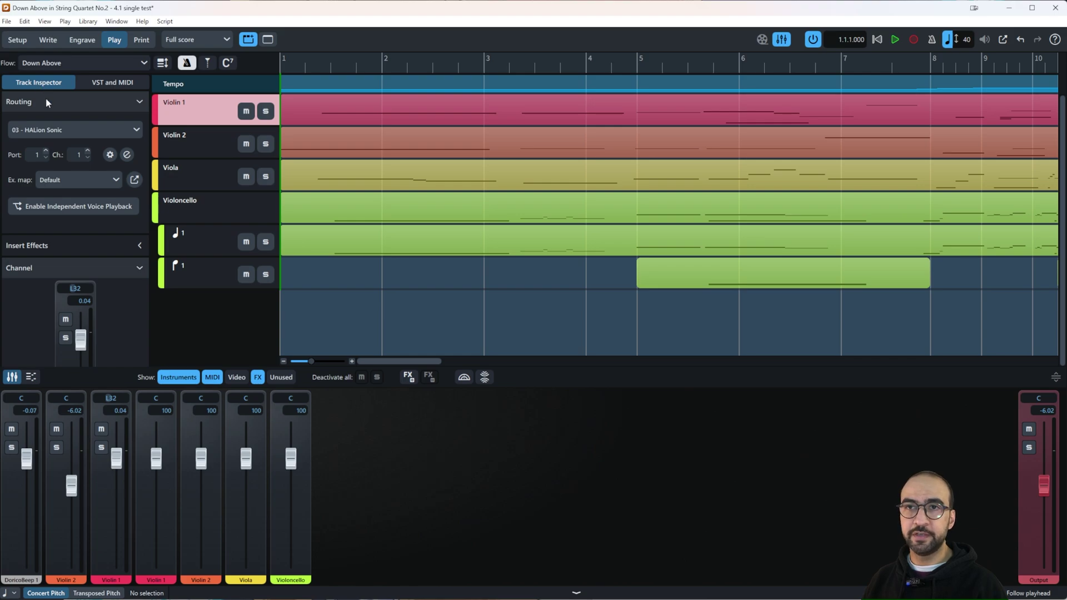
Check the loaded VST instruments, then expand Violin 1's Insert Effects to reveal four empty slots
left_click(123, 86)
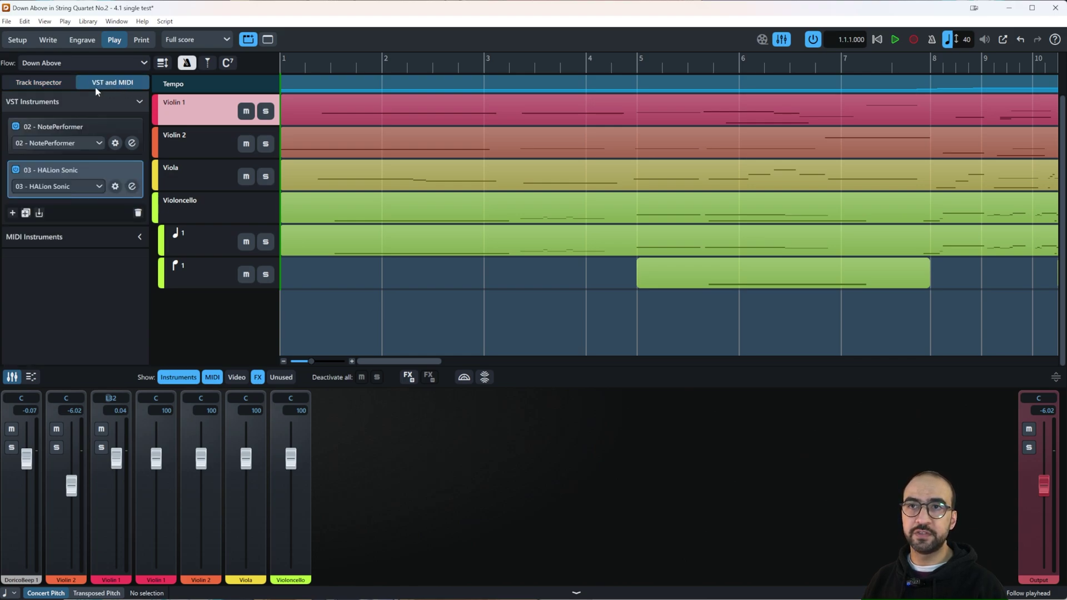
left_click(58, 85)
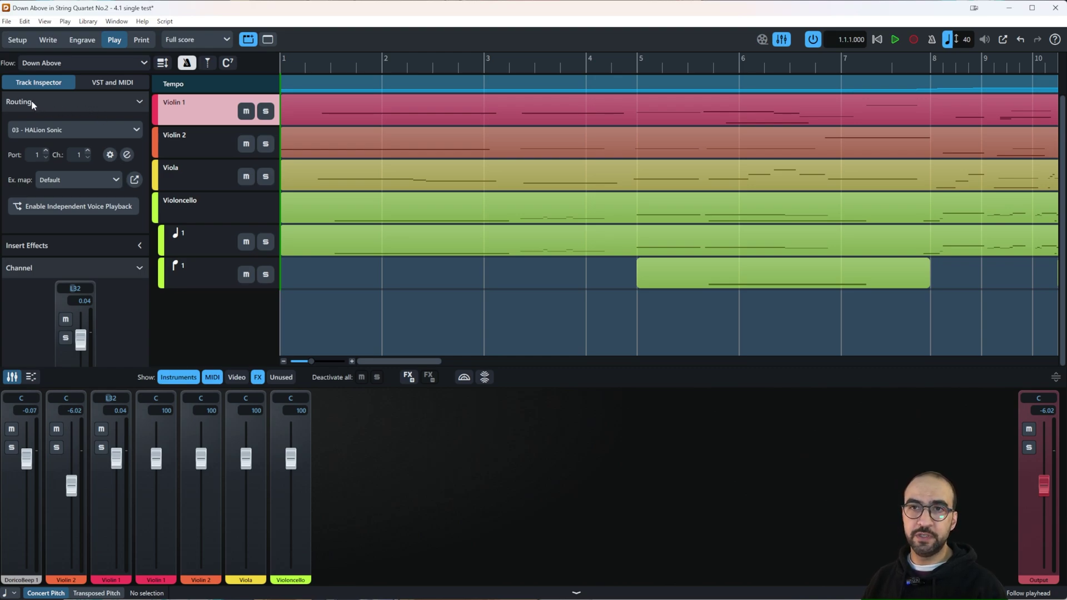
scroll(105, 187, "down", 2)
left_click(76, 167)
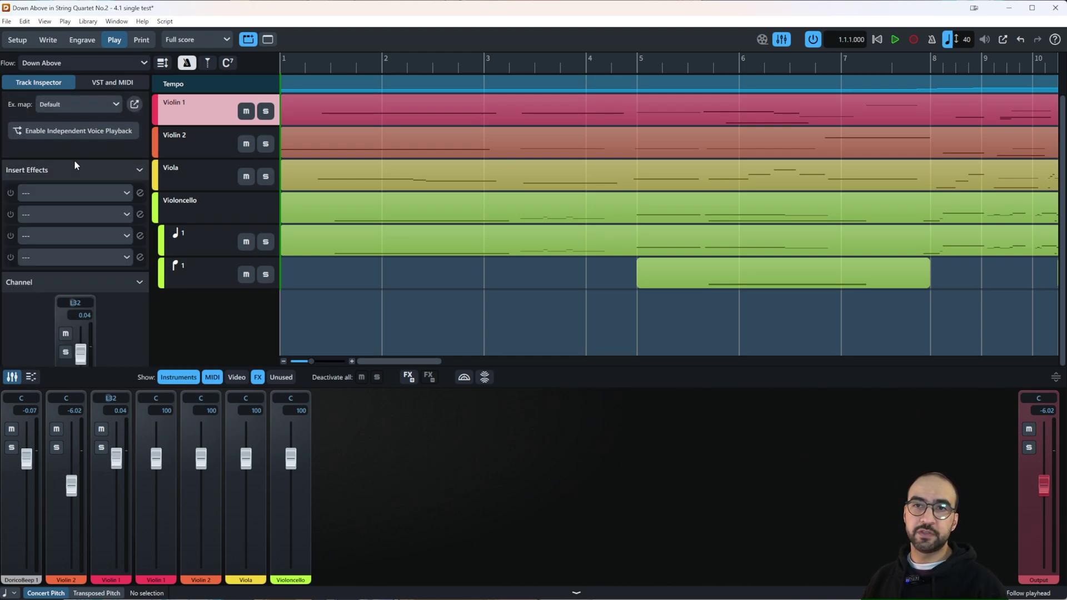
scroll(68, 165, "down", 1)
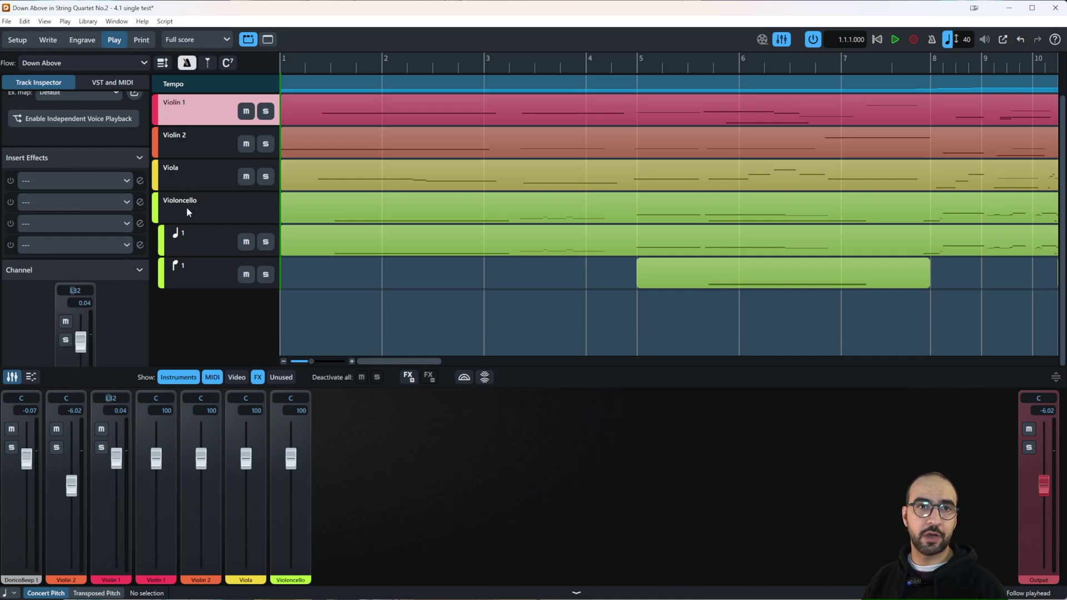
scroll(115, 150, "up", 3)
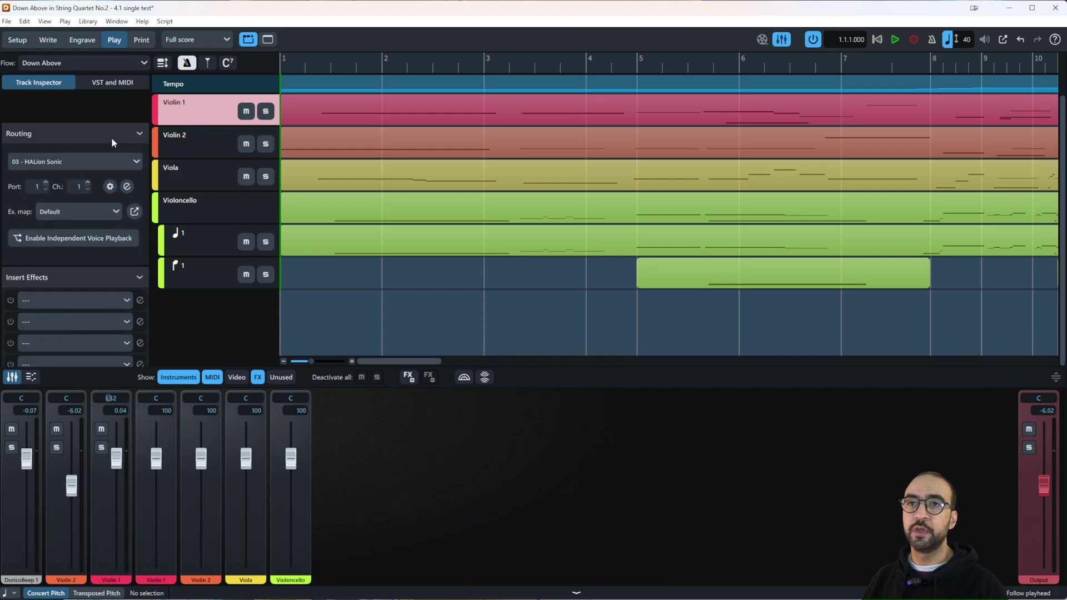
Inspect the routing of the Violin 2, Viola and Violoncello tracks
left_click(195, 146)
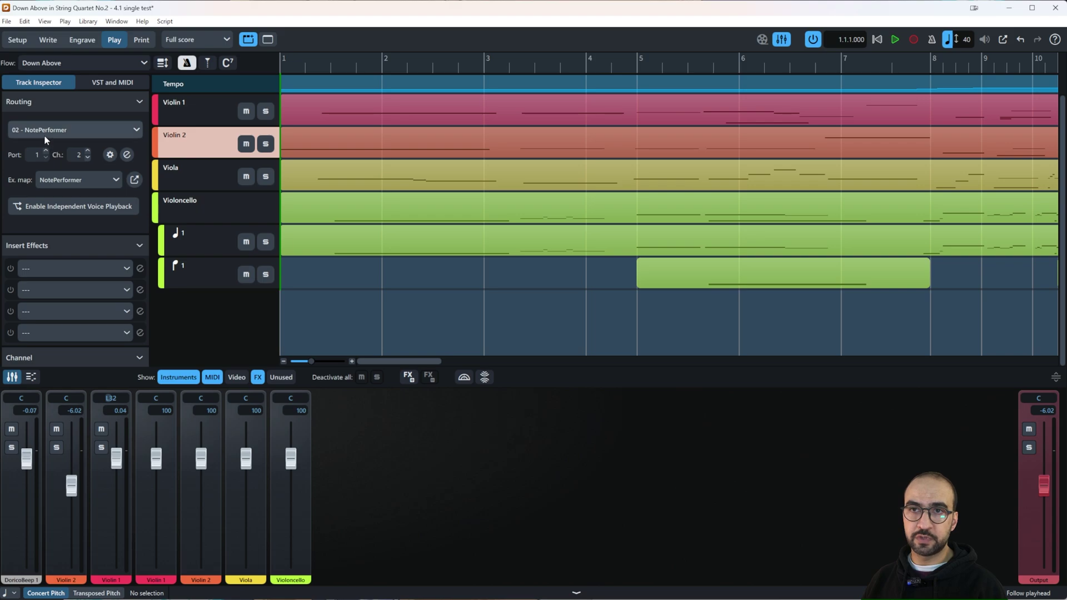
left_click(183, 171)
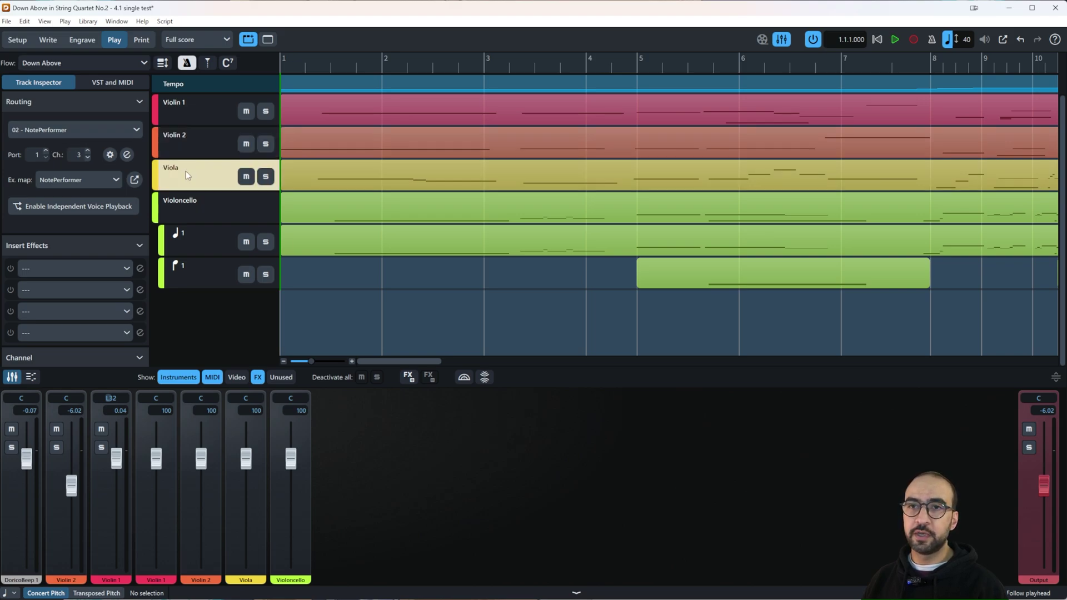
left_click(197, 200)
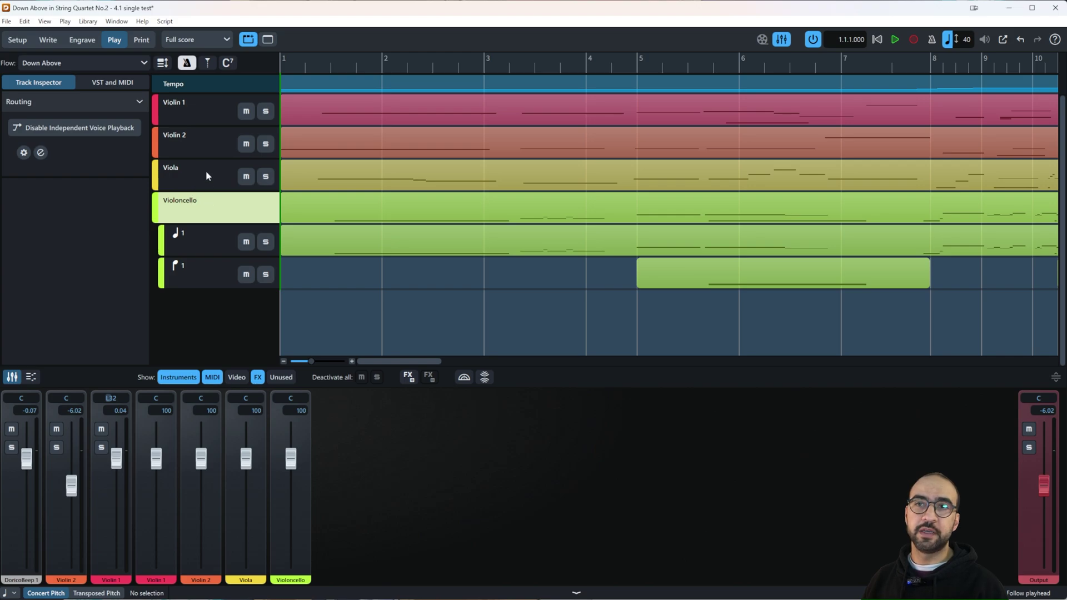
left_click(188, 117)
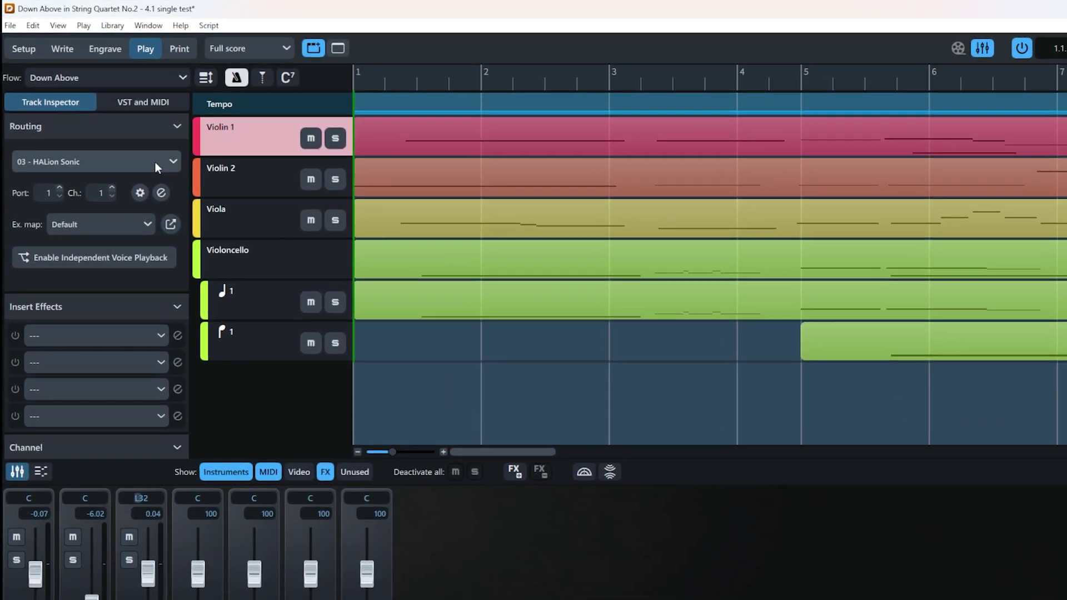
left_click(161, 169)
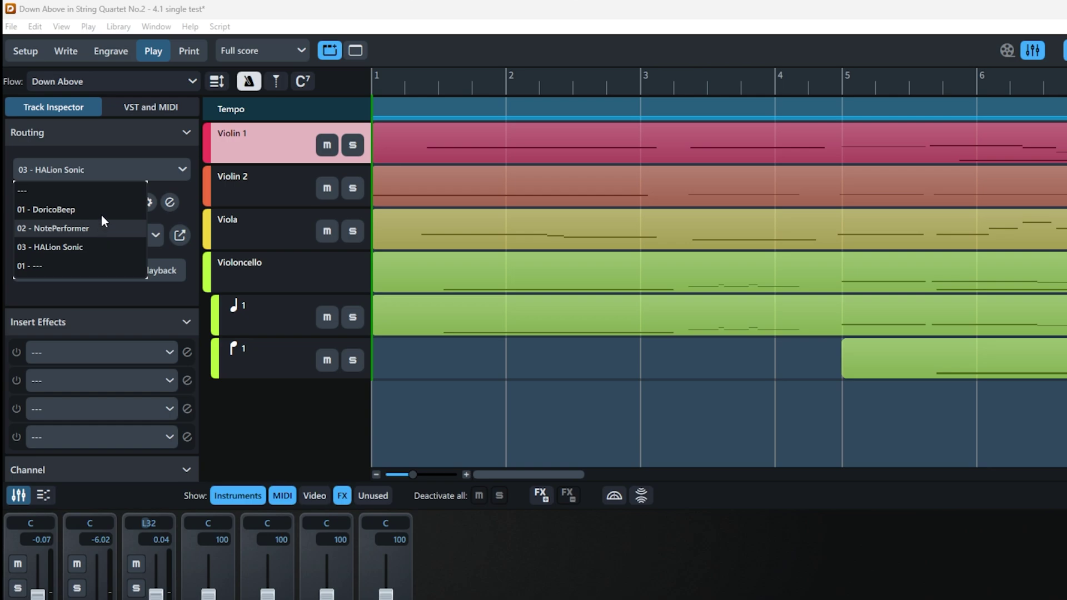
Add VST instrument slot 04 and load Native Instruments > Synth > FM8 into it
left_click(110, 132)
left_click(110, 133)
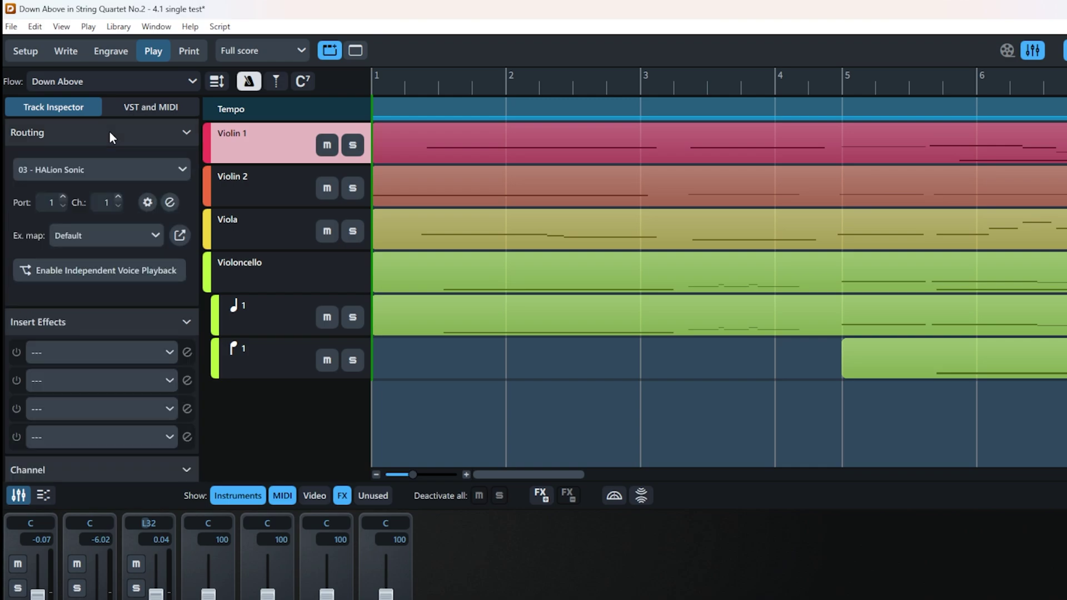
left_click(165, 110)
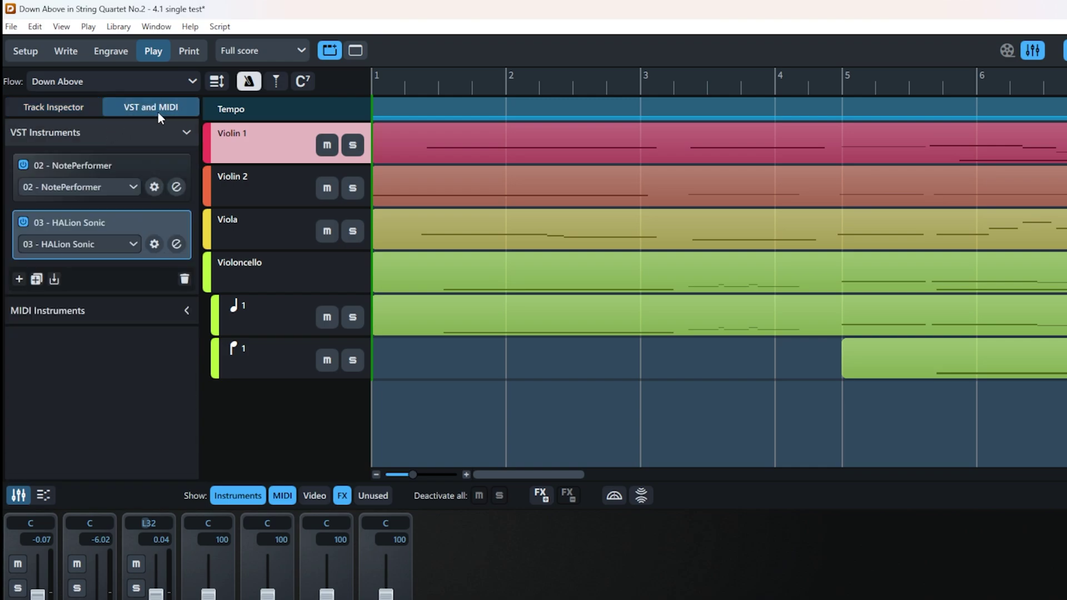
left_click(19, 279)
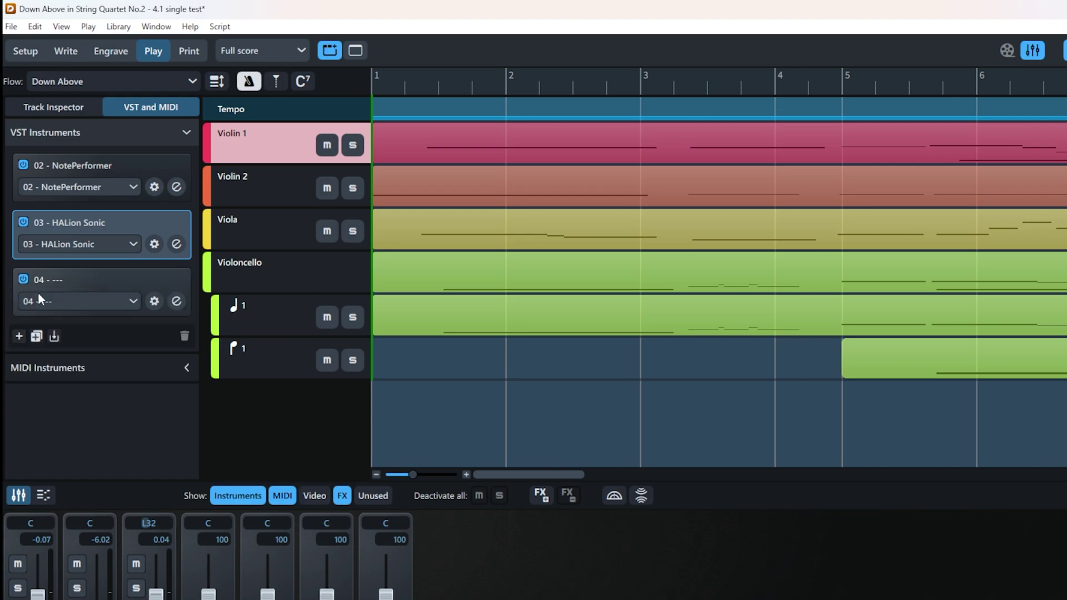
left_click(102, 303)
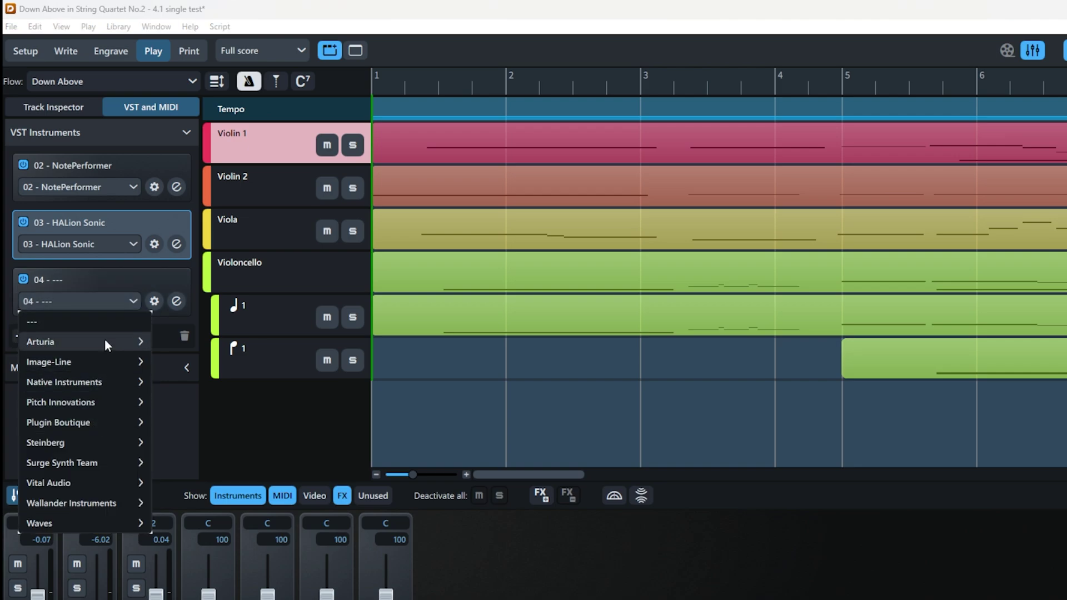
left_click(98, 381)
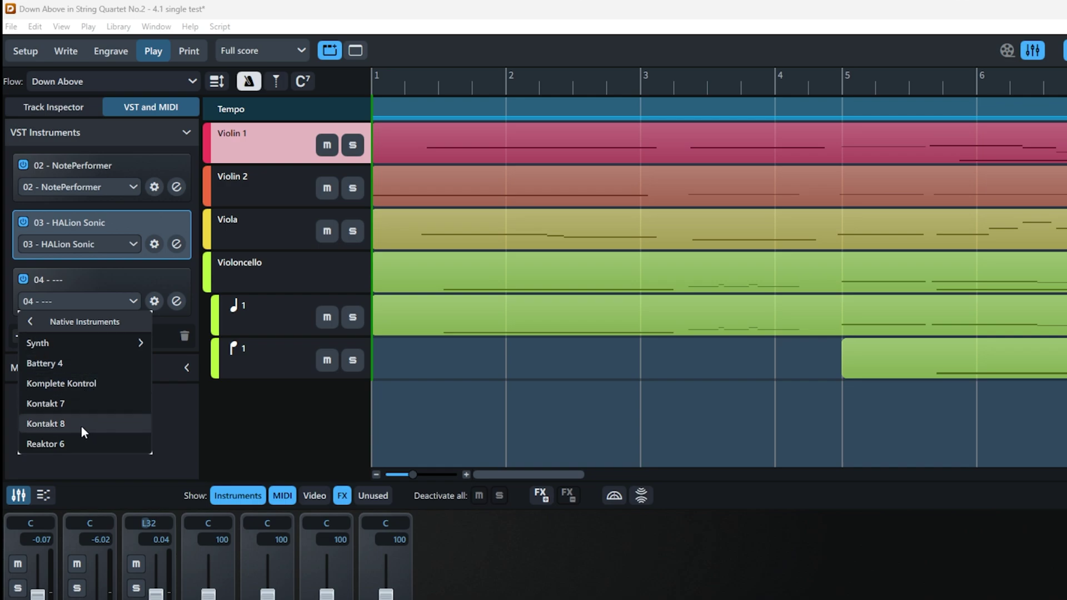
left_click(85, 342)
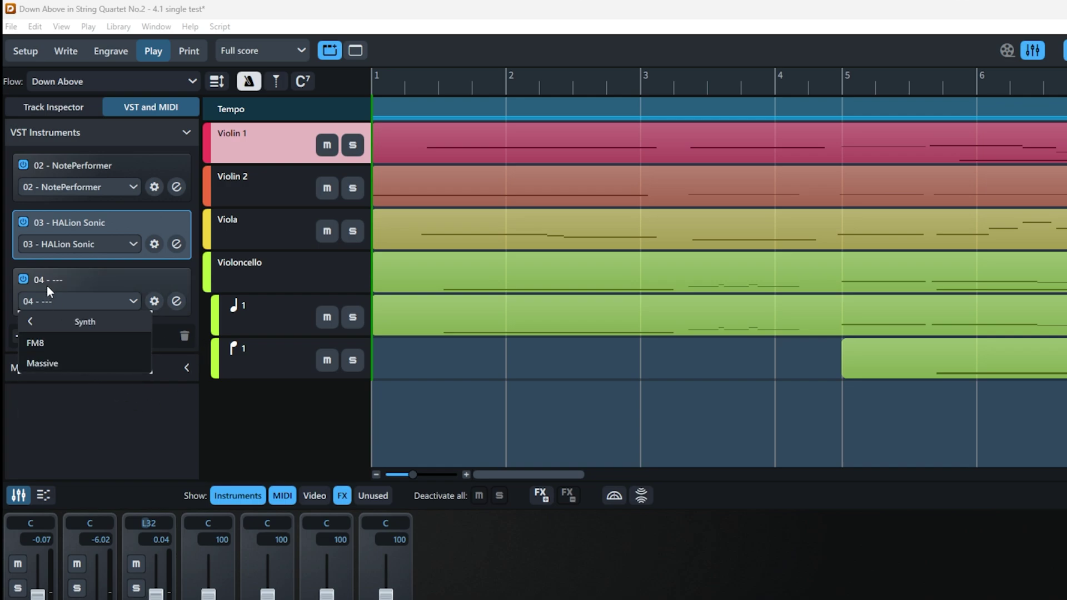
left_click(71, 347)
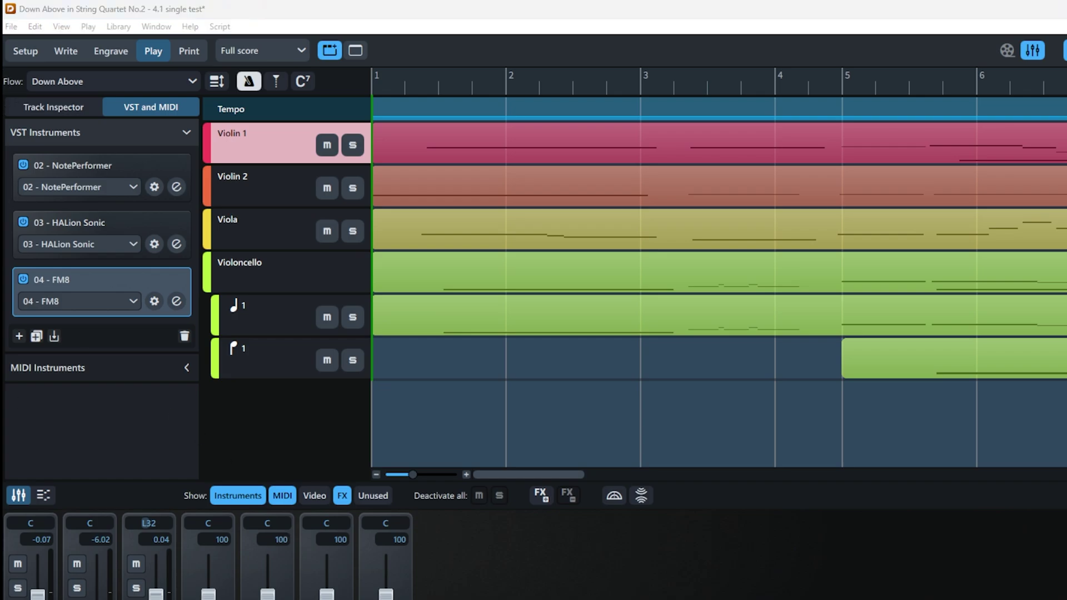
left_click(176, 301)
left_click_drag(214, 158, 641, 150)
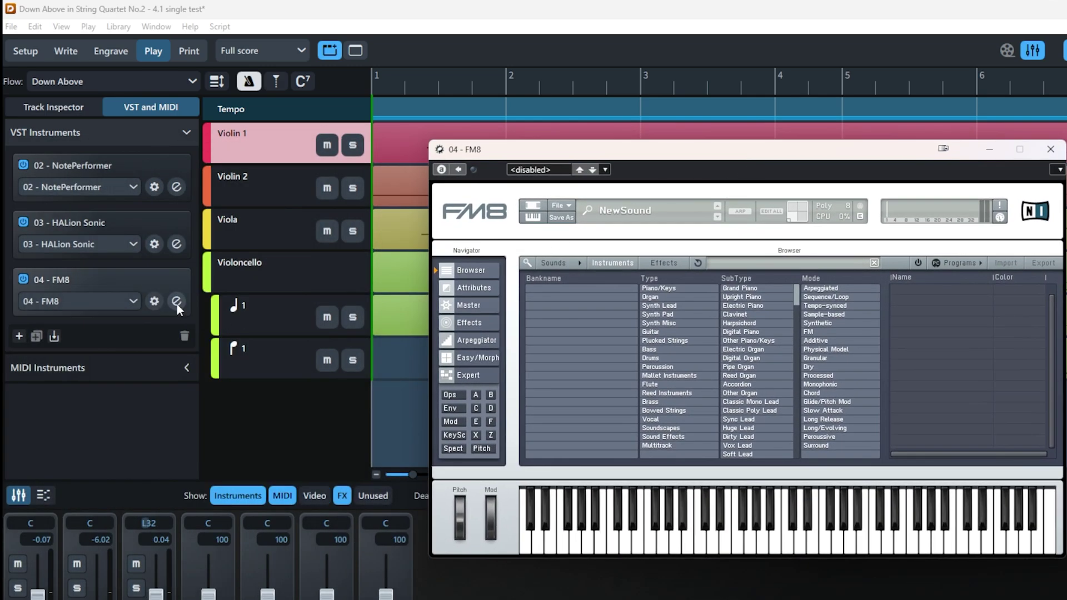
left_click_drag(630, 144, 628, 205)
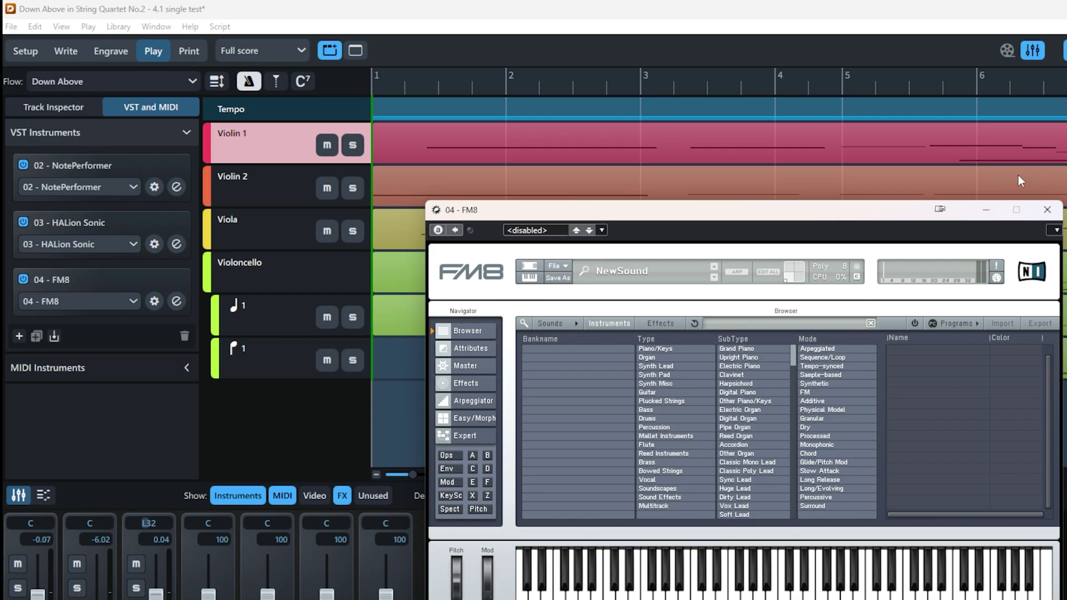
left_click(1046, 210)
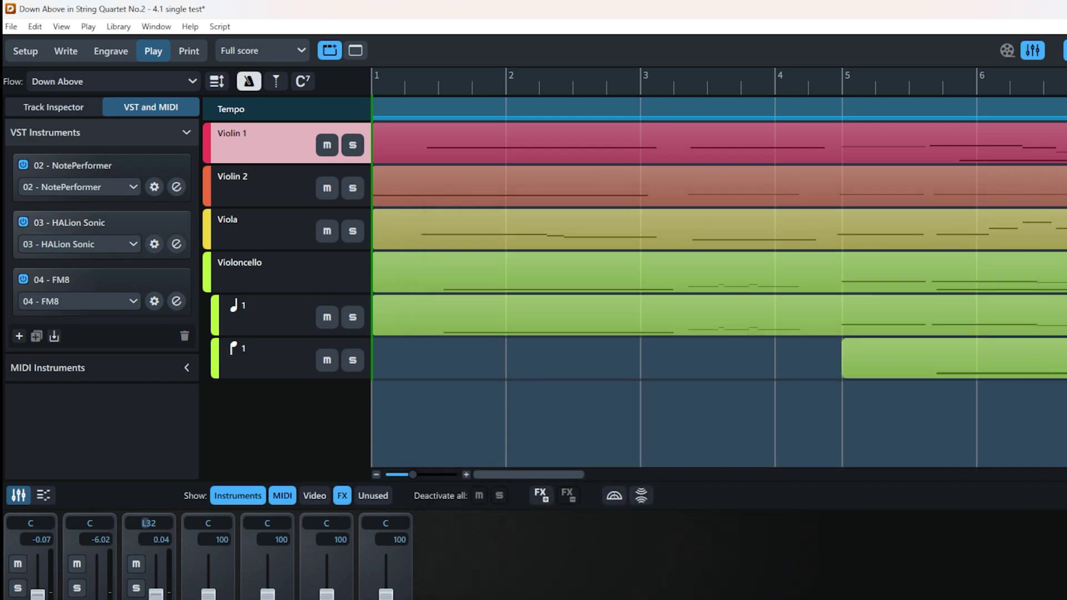
left_click(153, 303)
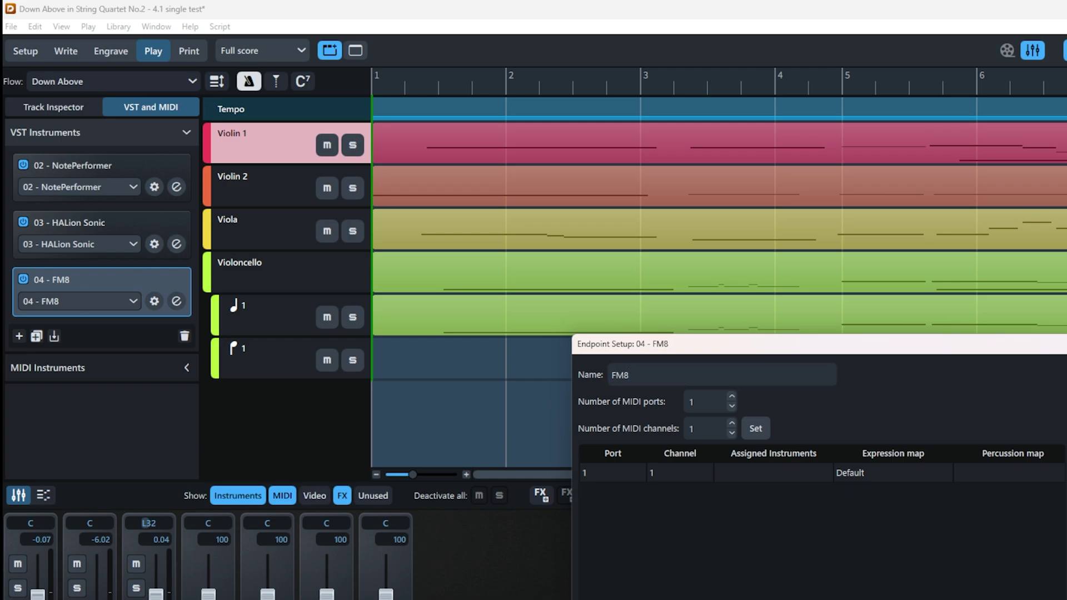
key("Escape")
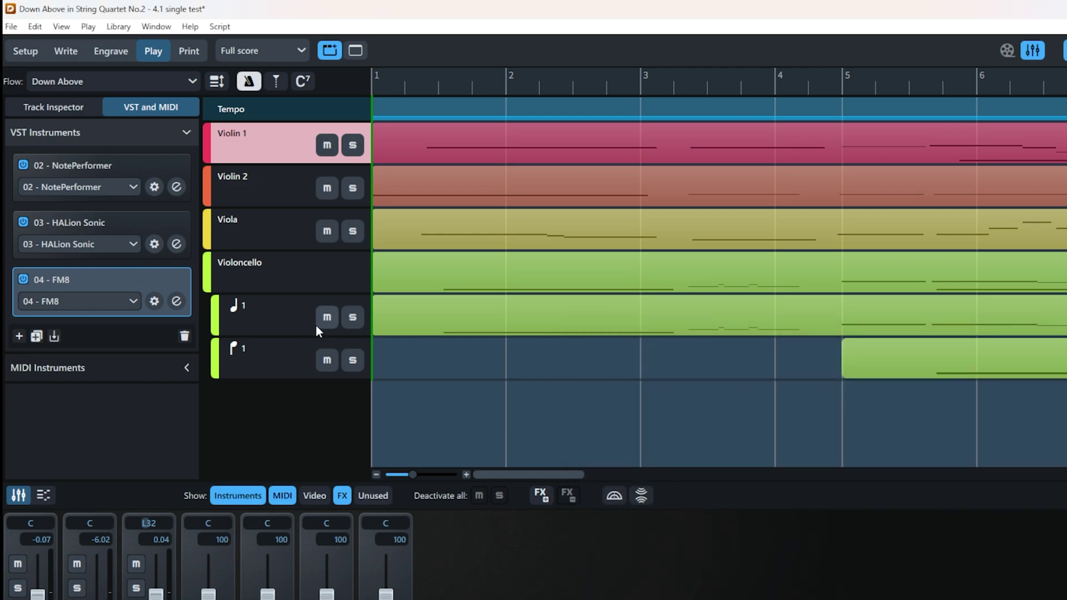
Browse the MIDI Instruments slot 01 device list, then list Violin 1's routing options including 04 - FM8
left_click(144, 367)
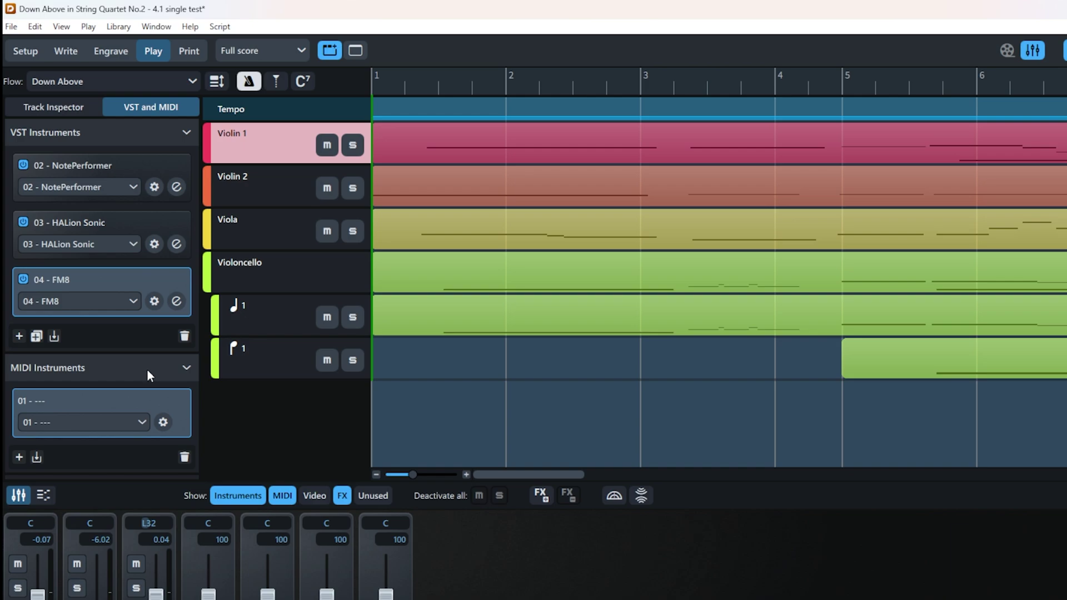
left_click(105, 427)
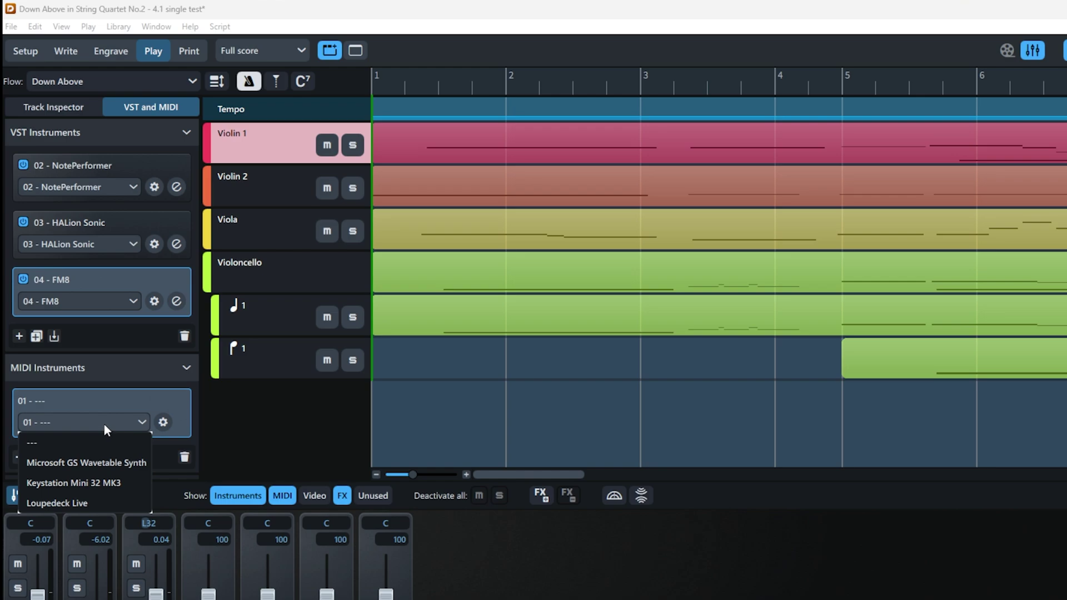
left_click(90, 399)
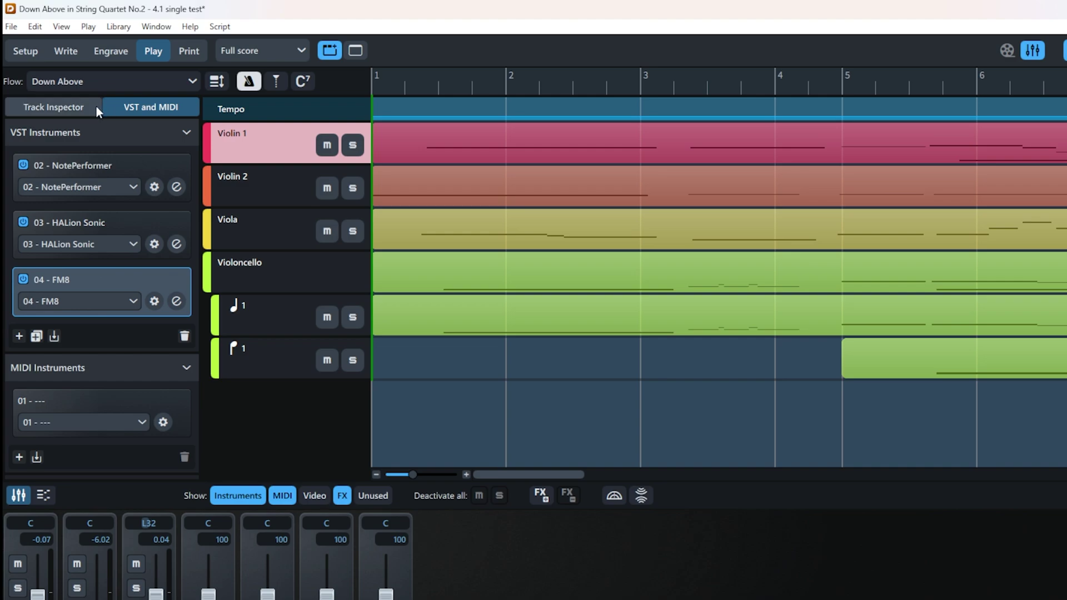
left_click(59, 108)
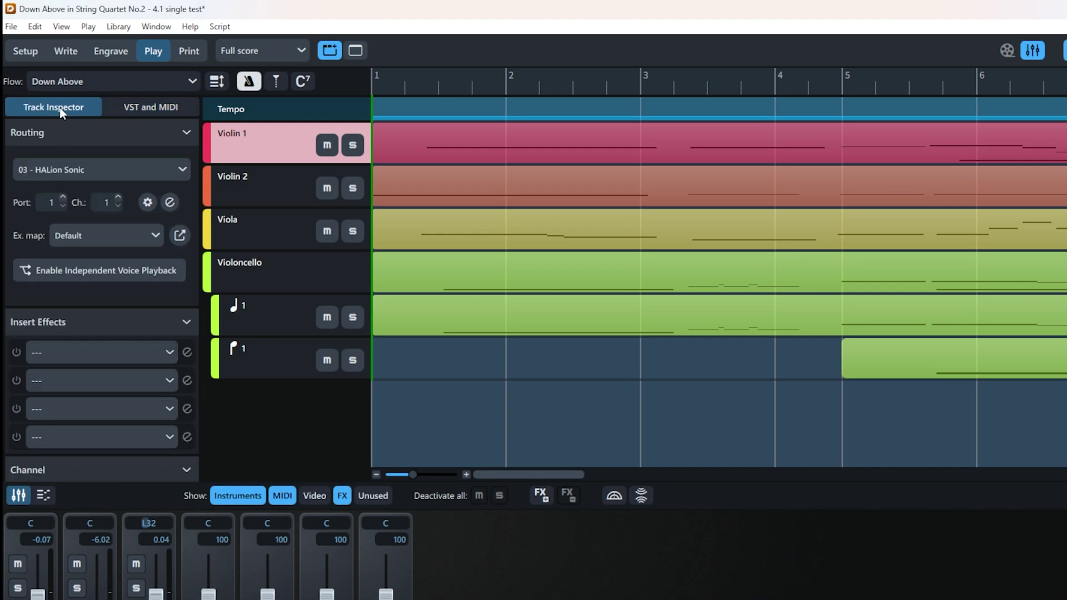
left_click(83, 169)
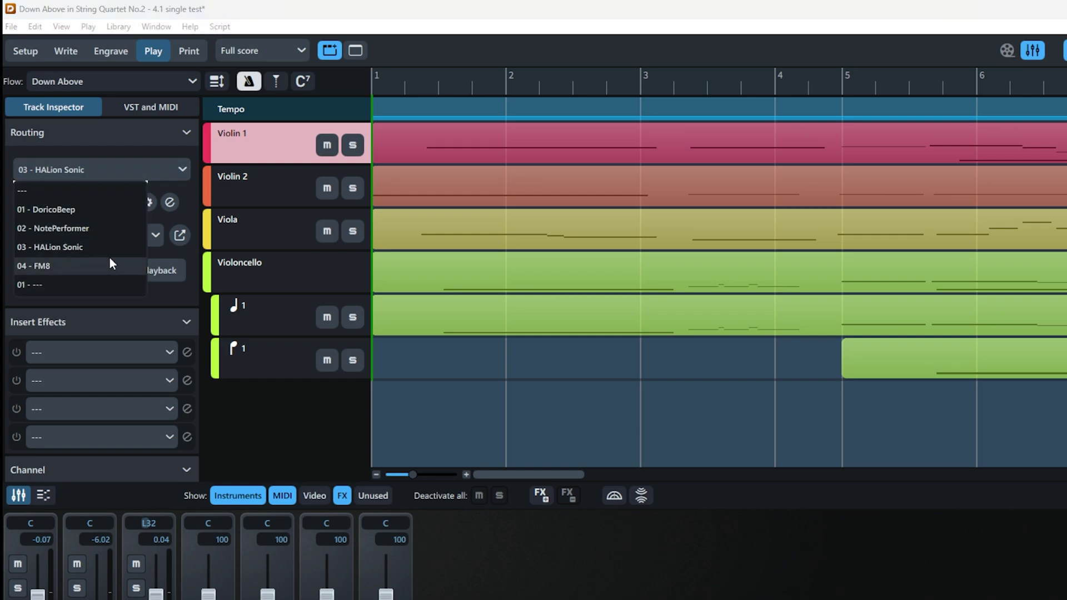
Dismiss the Routing list, leaving Violin 1 routed to HALion Sonic
left_click(174, 200)
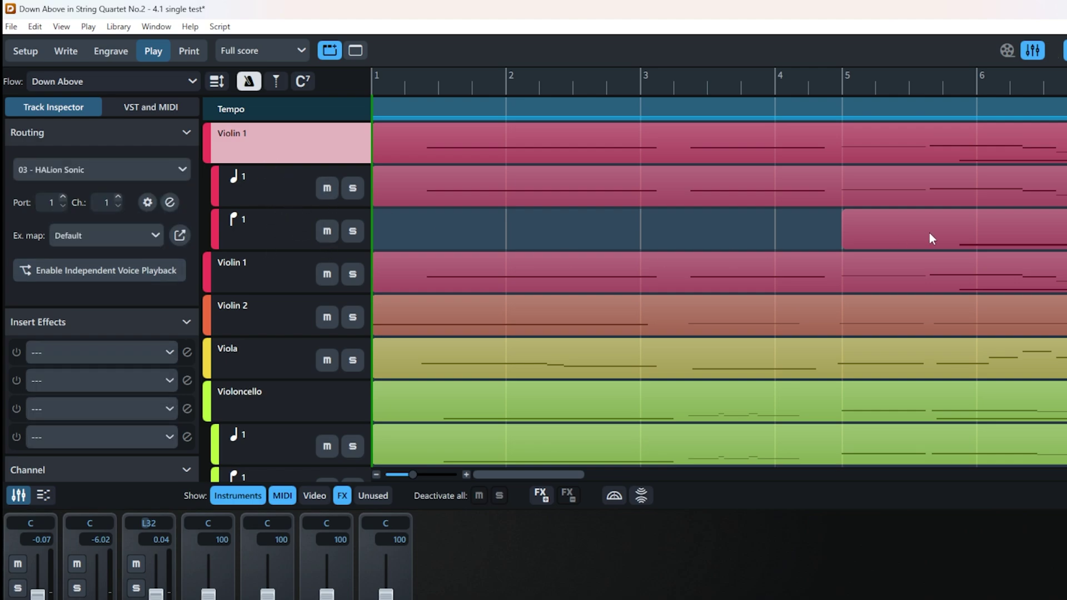
Select Violin 1's voice tracks and place the playhead just before bar 6
left_click(980, 223)
left_click(279, 186)
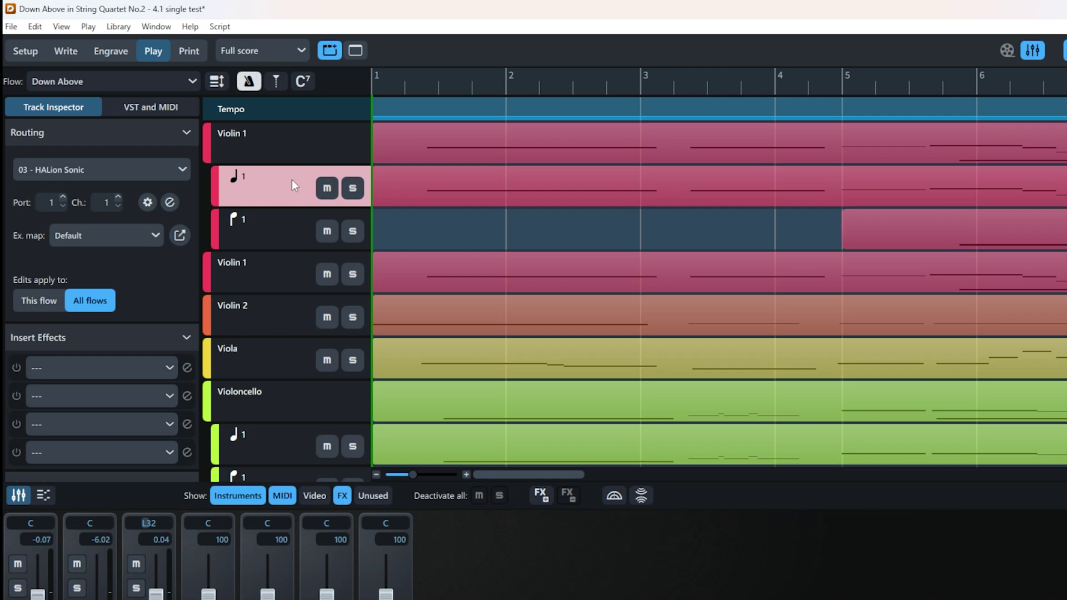
left_click(934, 86)
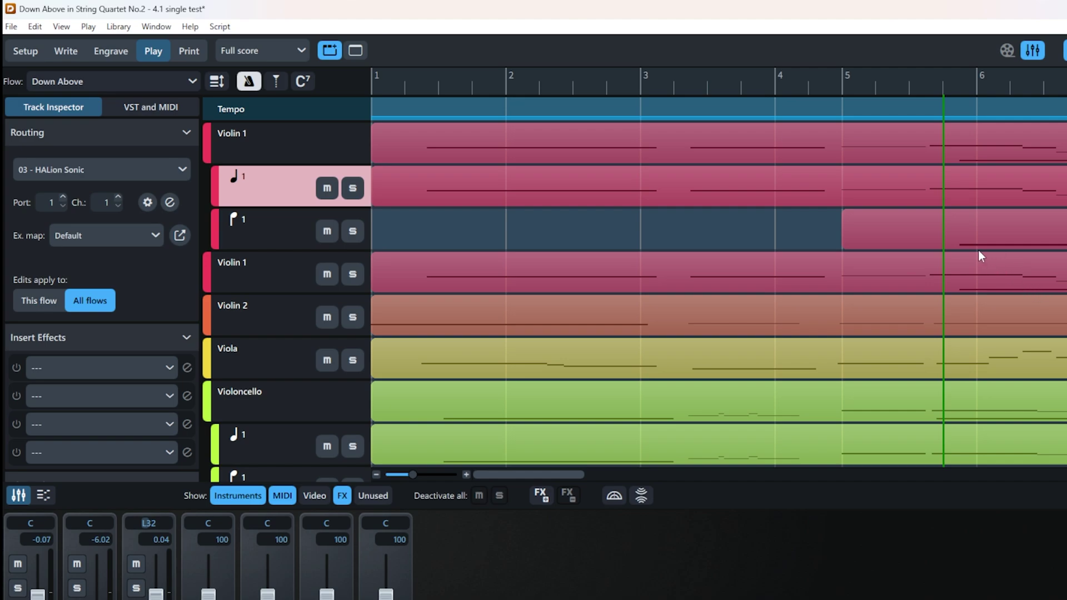
left_click(951, 222)
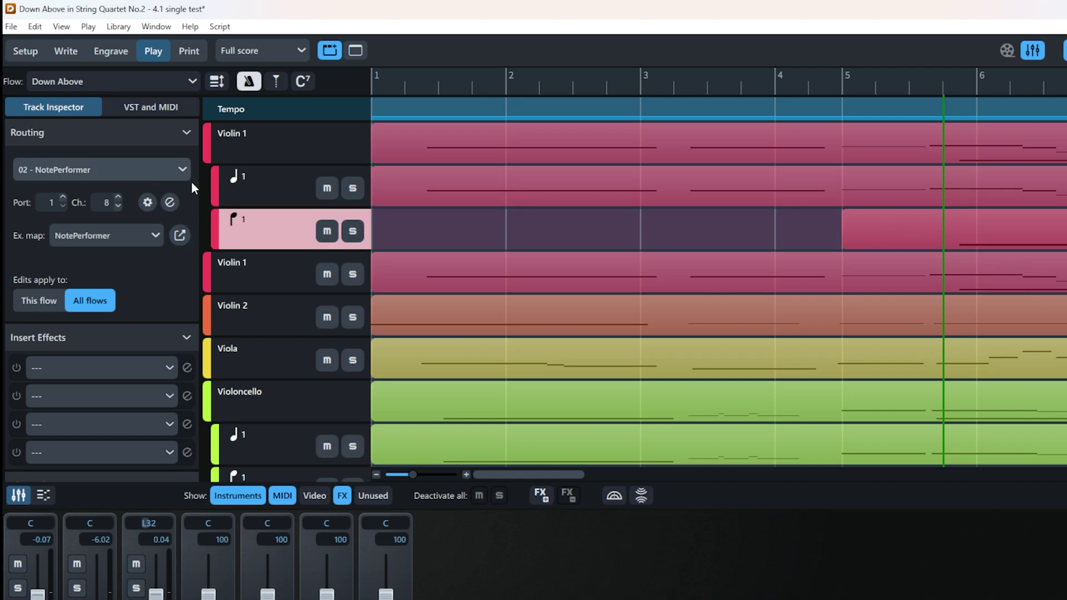
Confirm the second voice track stays on NotePerformer, then compare it with the first voice track
left_click(97, 171)
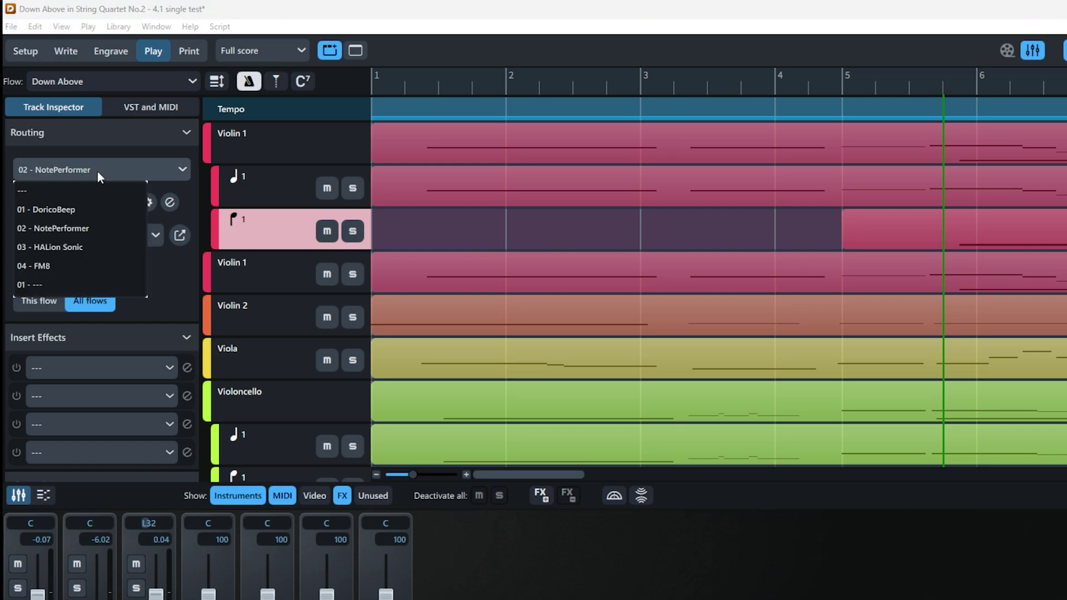
left_click(107, 143)
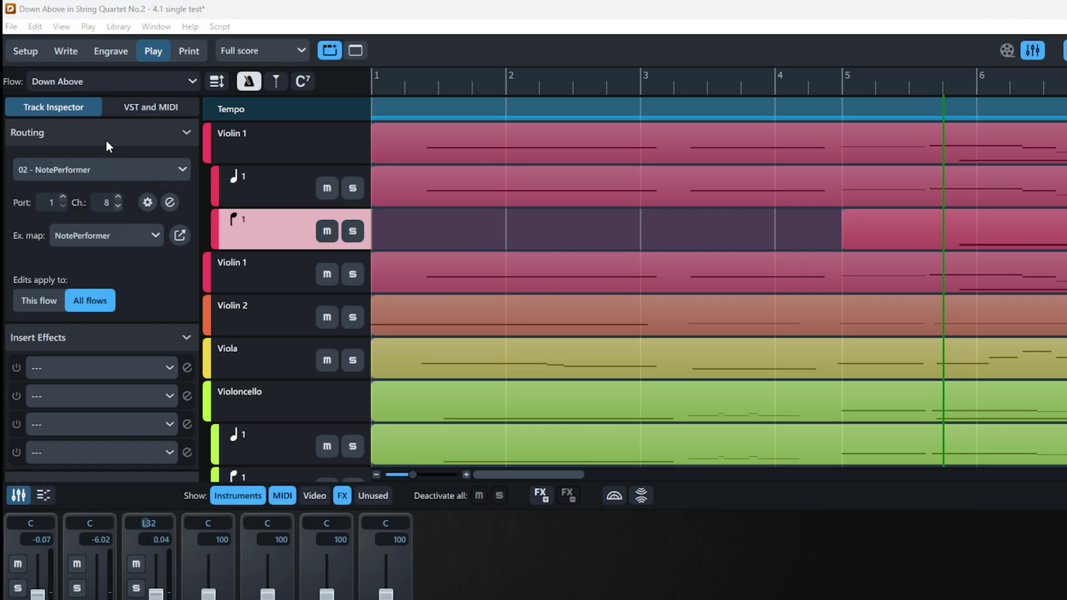
left_click(107, 143)
left_click(107, 144)
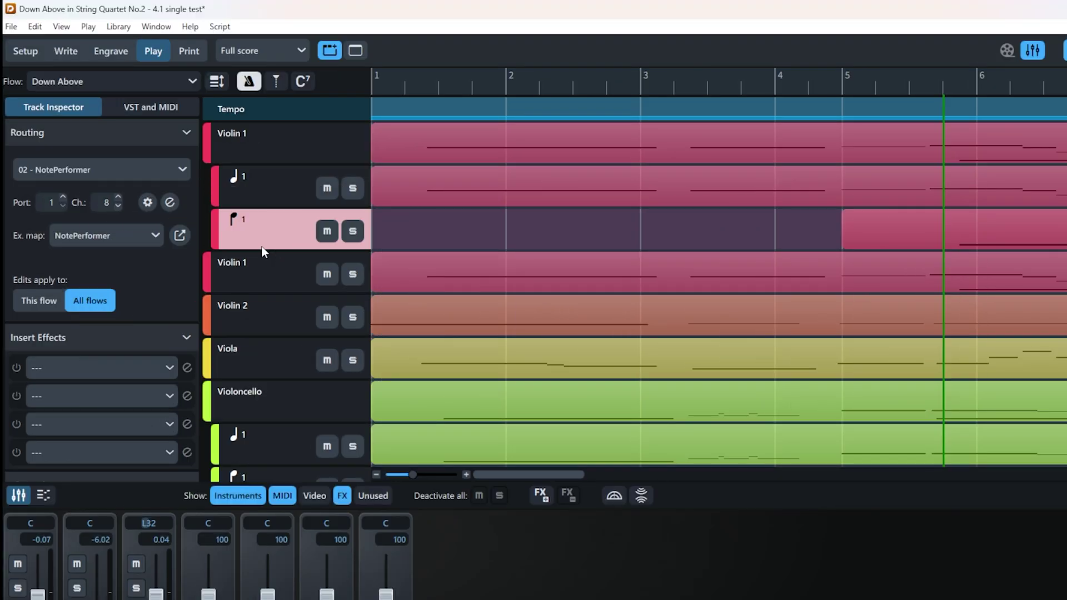
key("Up")
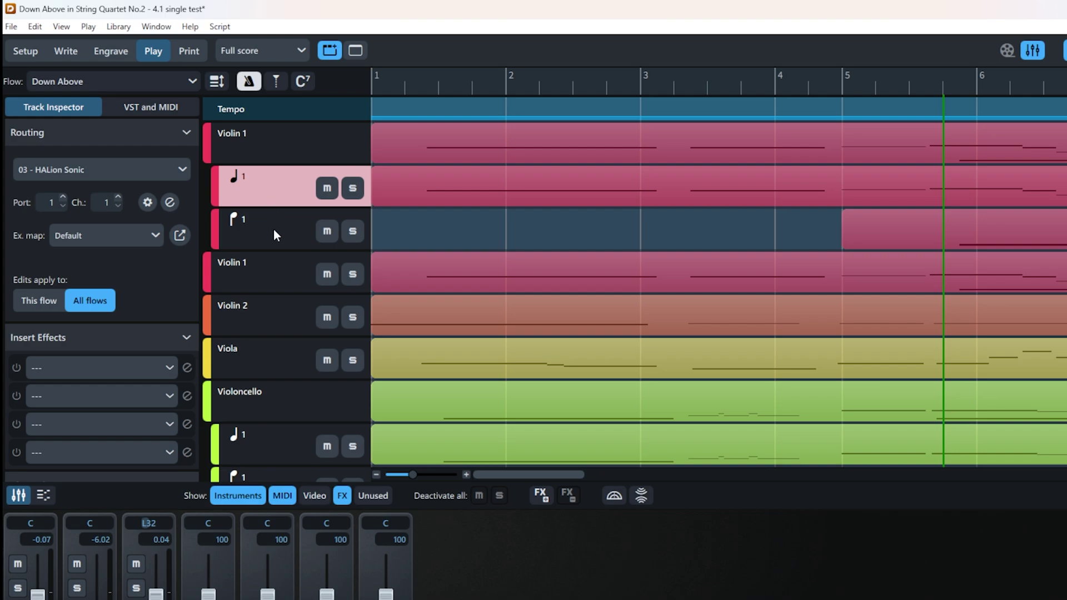
left_click(272, 223)
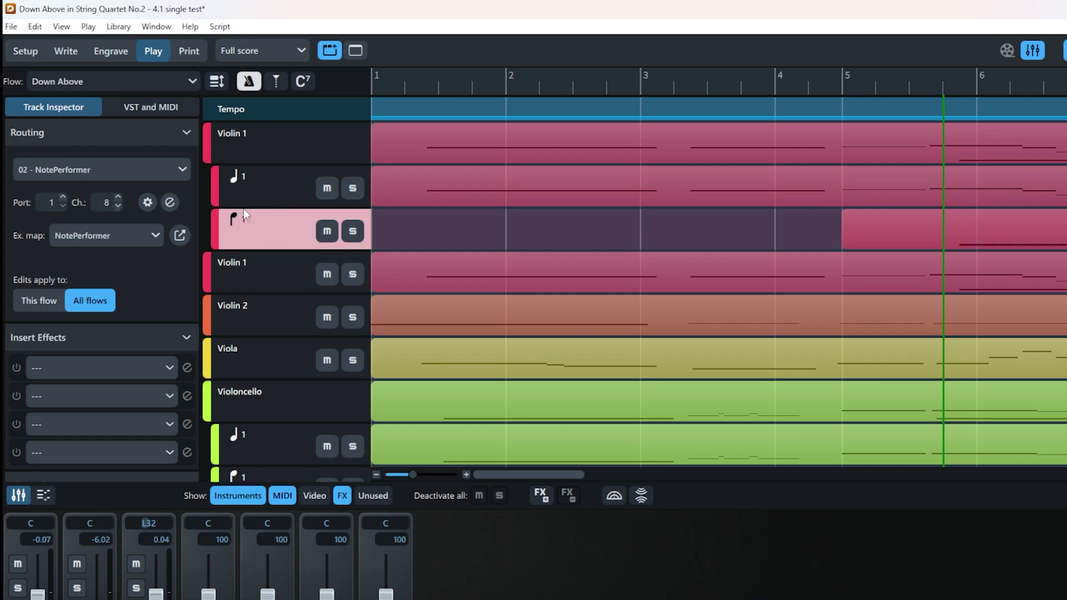
Switch to Write mode and back to Play mode's track view
left_click(73, 57)
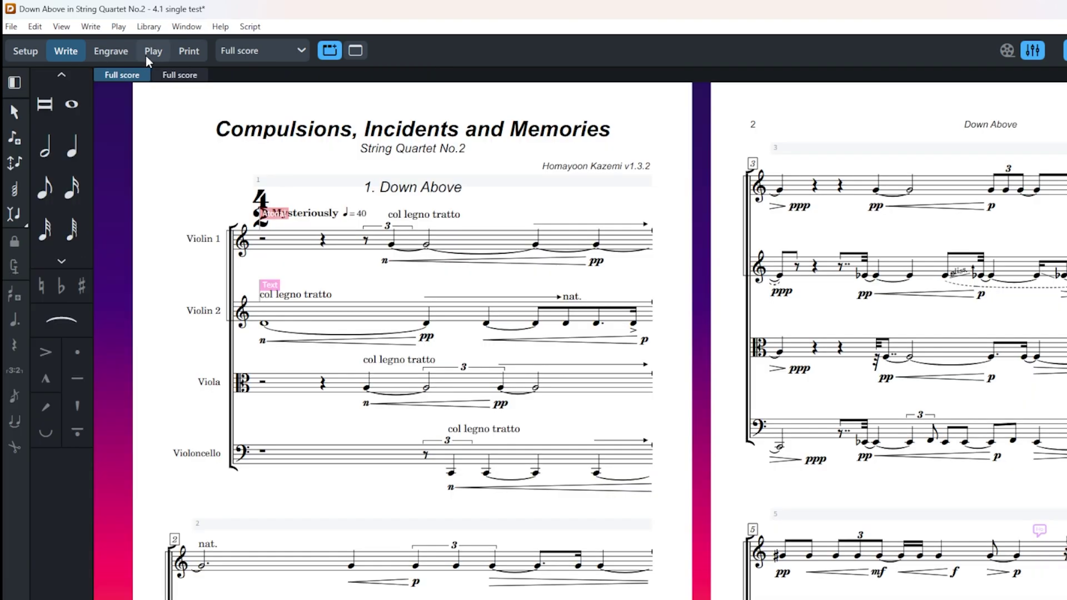
left_click(147, 55)
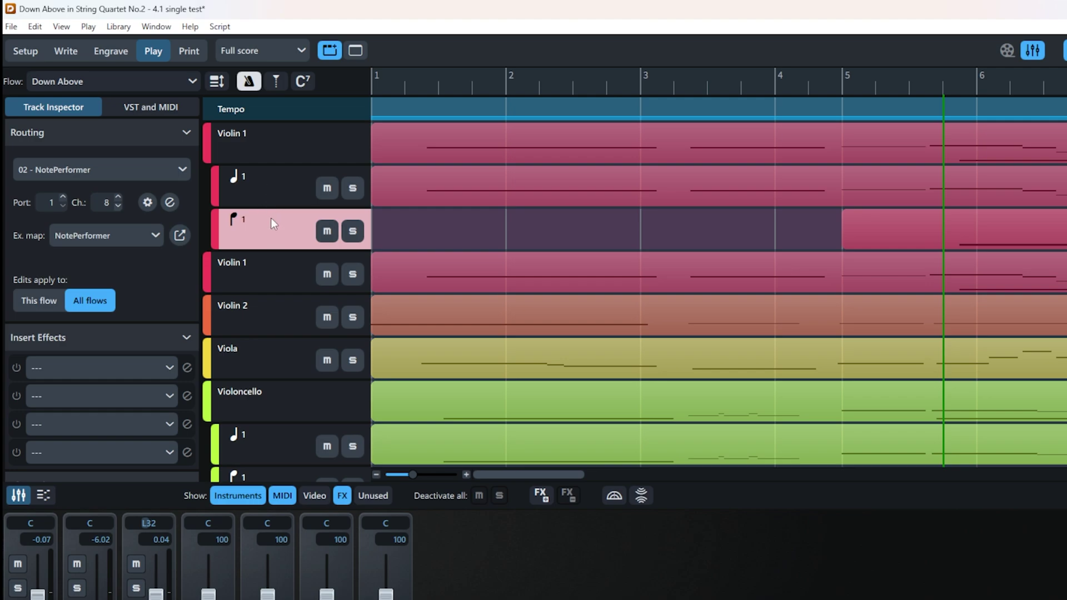
Compare the Violin 1 voice tracks' routing, then select the main Violin 1 track to show its voice playback setting
left_click(269, 197)
left_click(268, 222)
left_click(268, 172)
left_click(269, 141)
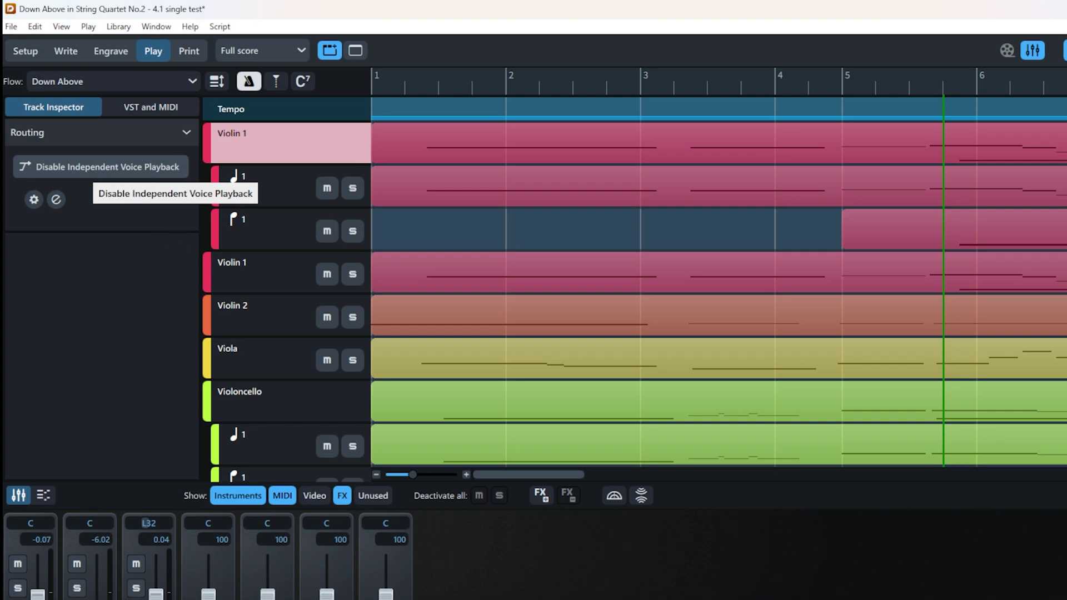
left_click(258, 262)
left_click(265, 149)
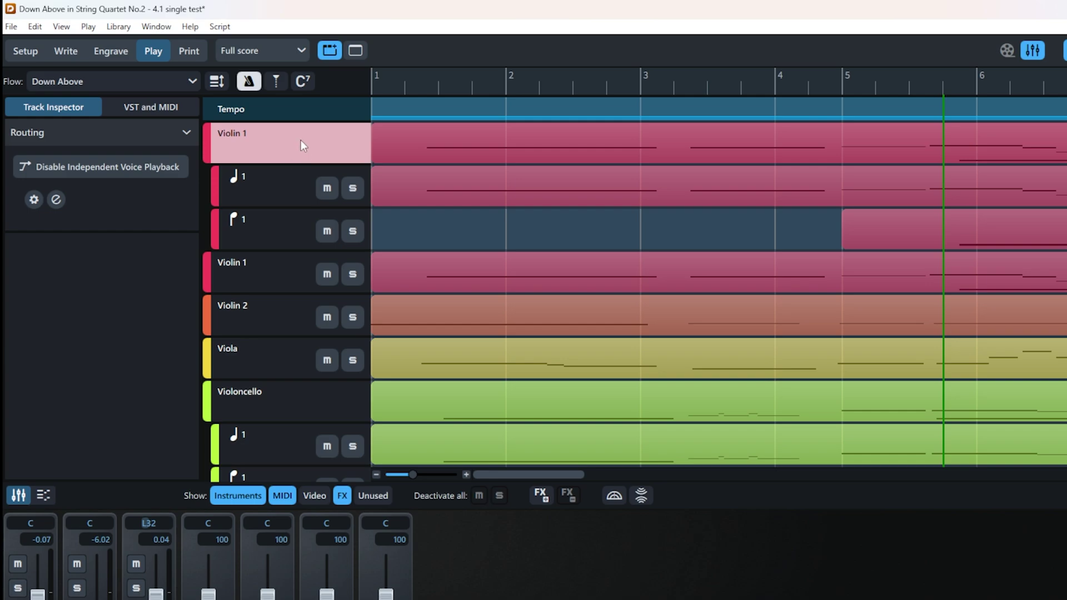
Save the project with File > Save
left_click(13, 27)
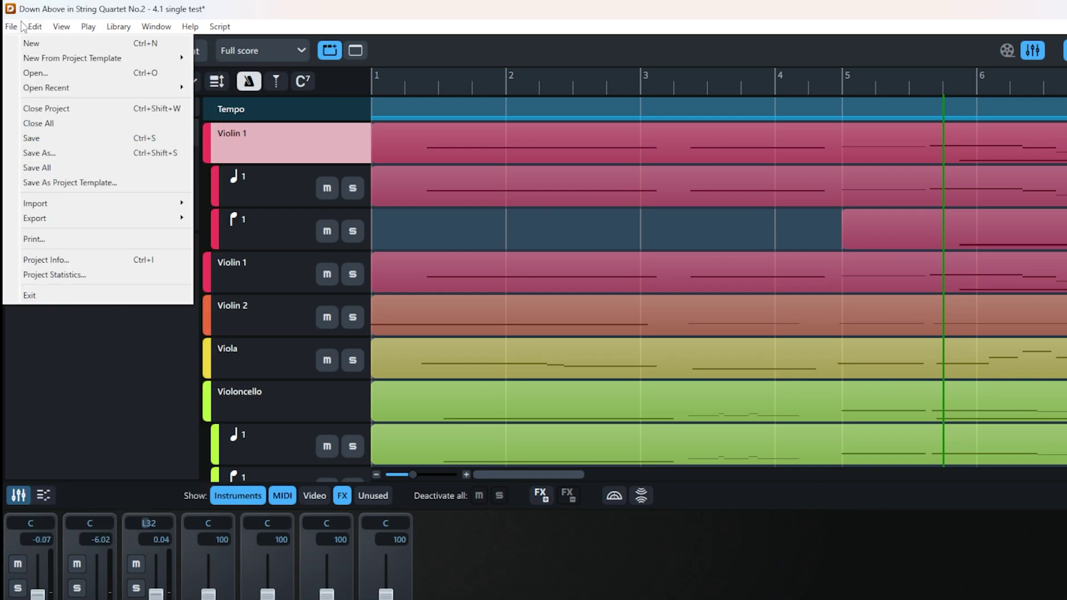
left_click(32, 141)
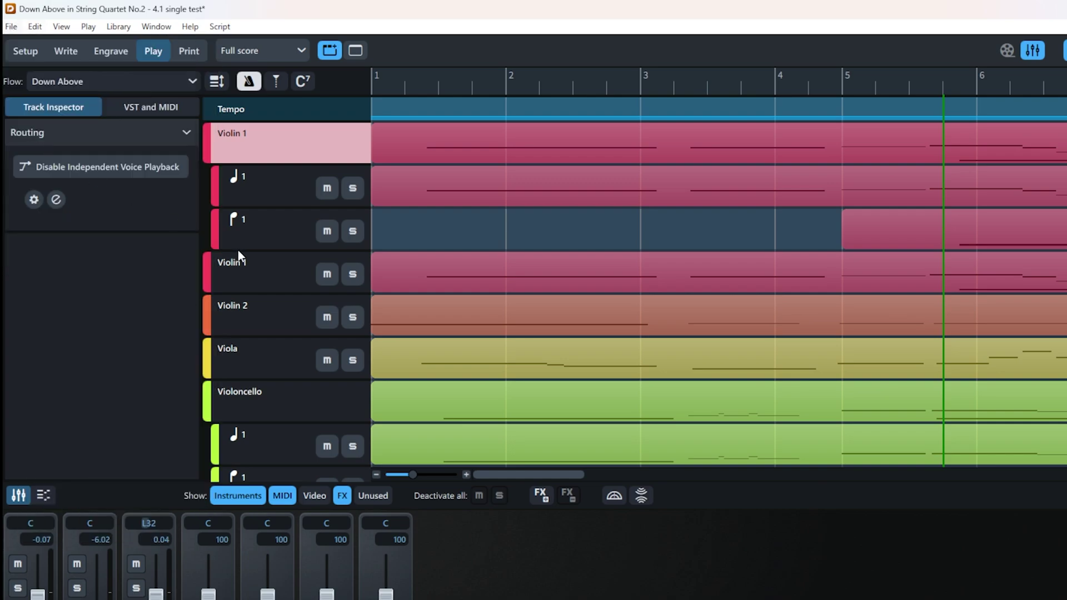
left_click(12, 30)
left_click(31, 138)
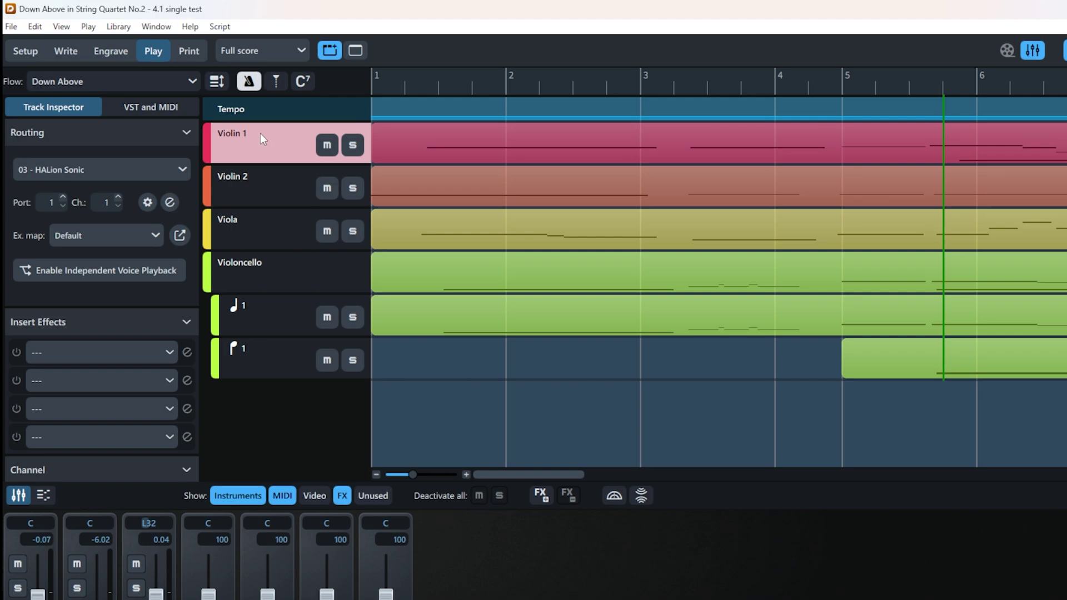
In Violin 1's first insert slot, list Native Instruments' other effects: FM8 FX, Guitar Rig 6, Reaktor 6 FX
scroll(80, 291, "down", 1)
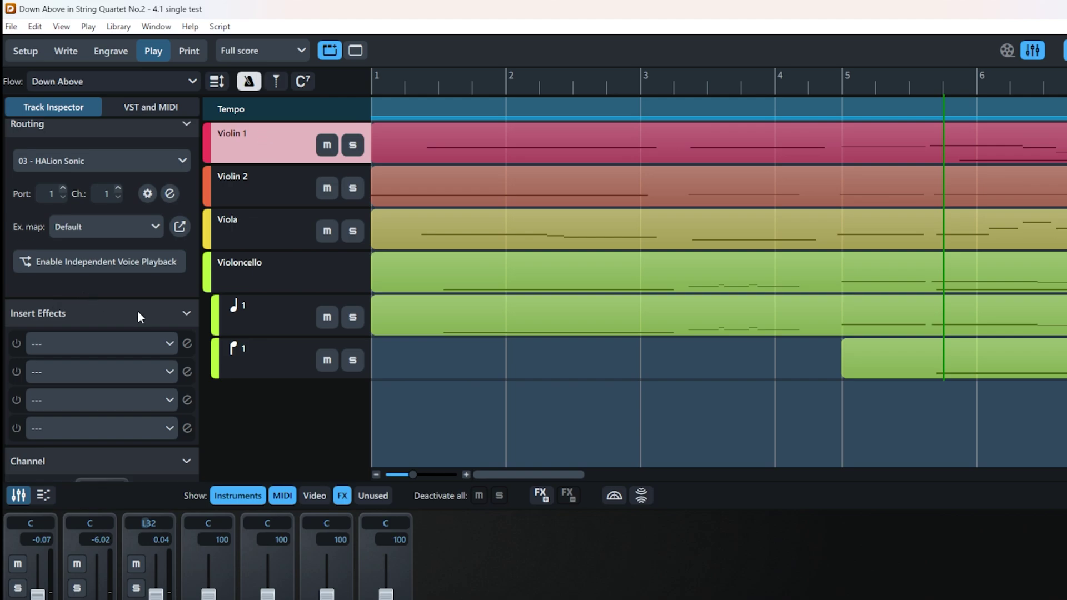
scroll(139, 310, "down", 1)
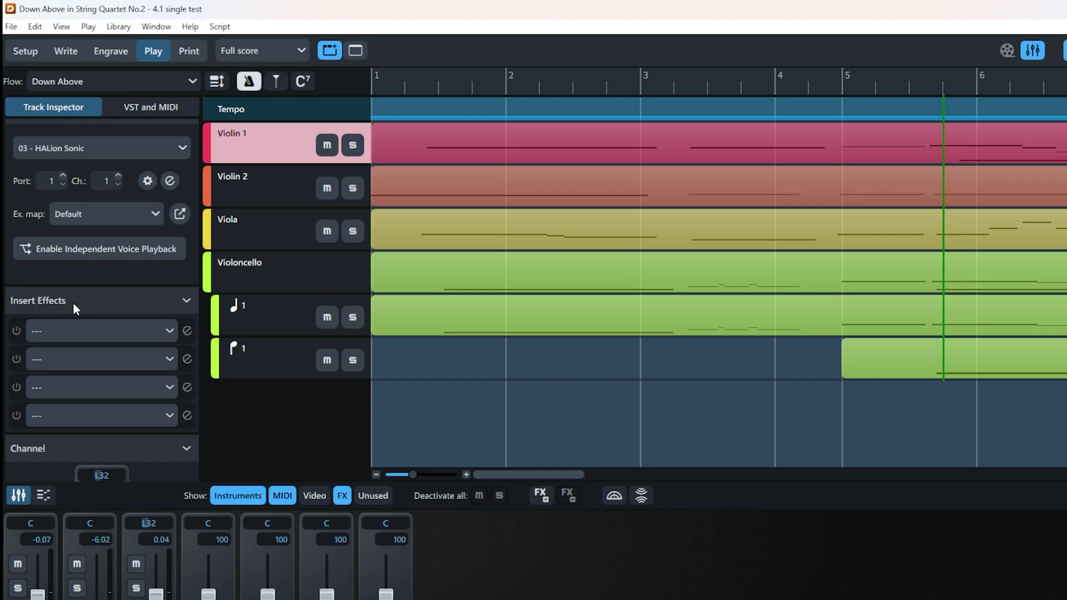
scroll(72, 302, "down", 1)
left_click(113, 316)
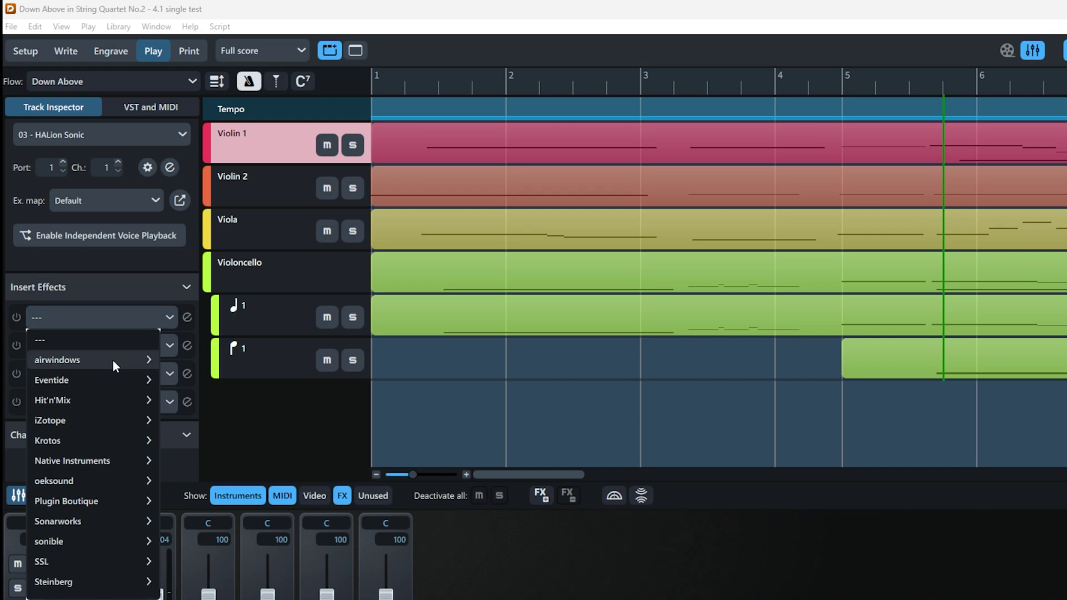
left_click(118, 458)
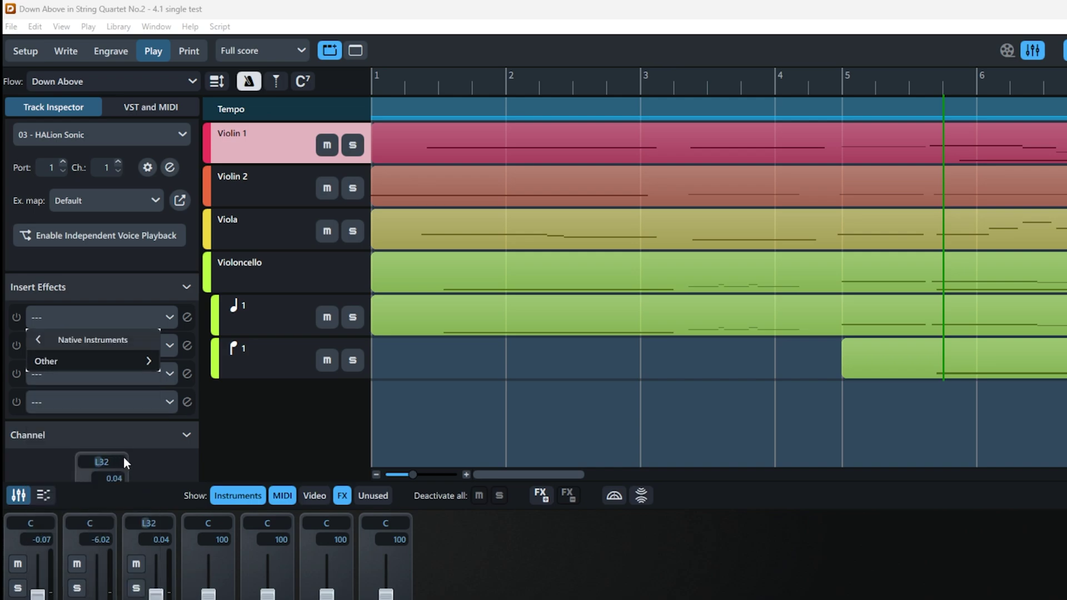
left_click(124, 359)
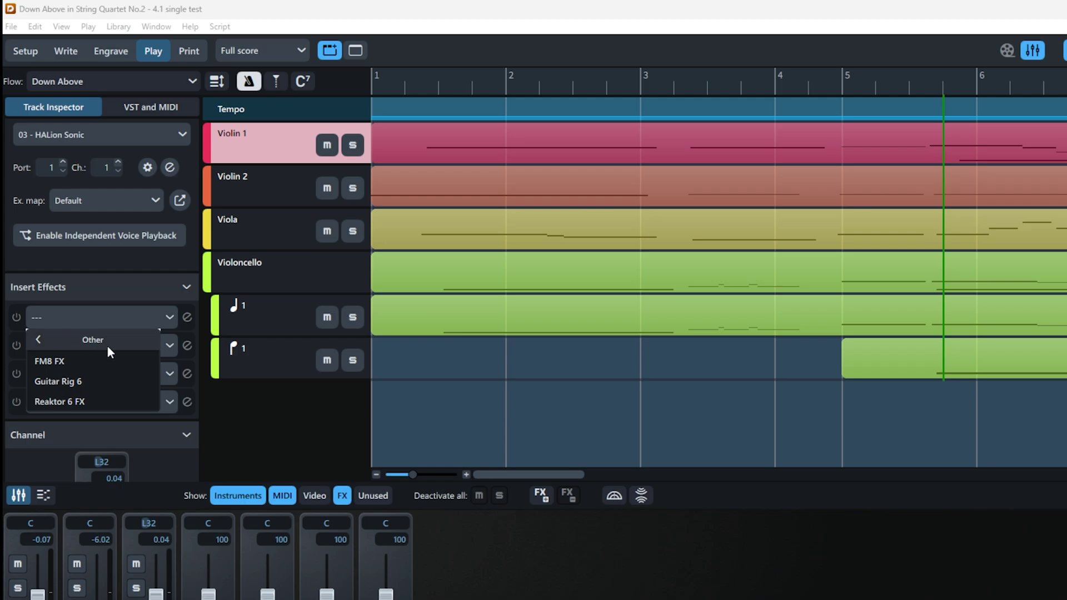
Load FM8 FX into Violin 1's first insert slot, view its Effects page, then close its window
left_click(87, 361)
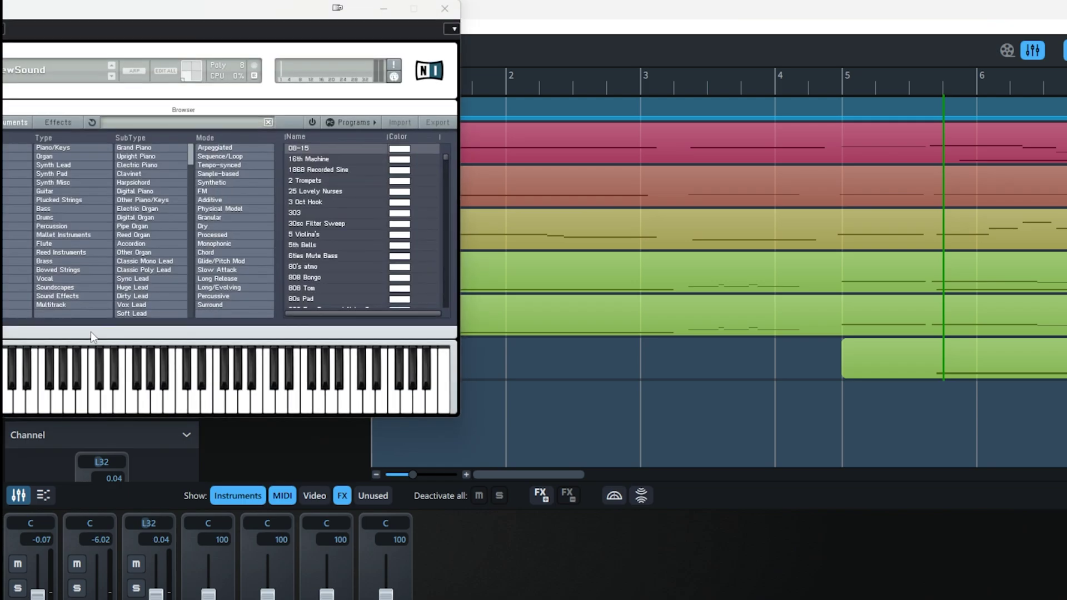
left_click_drag(109, 27, 833, 258)
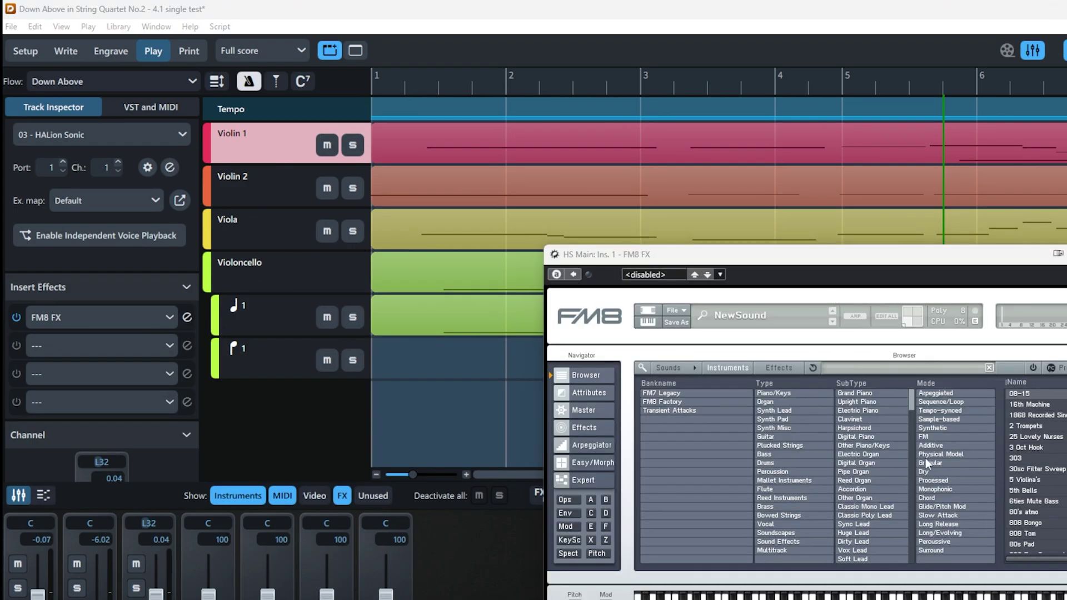
left_click(589, 432)
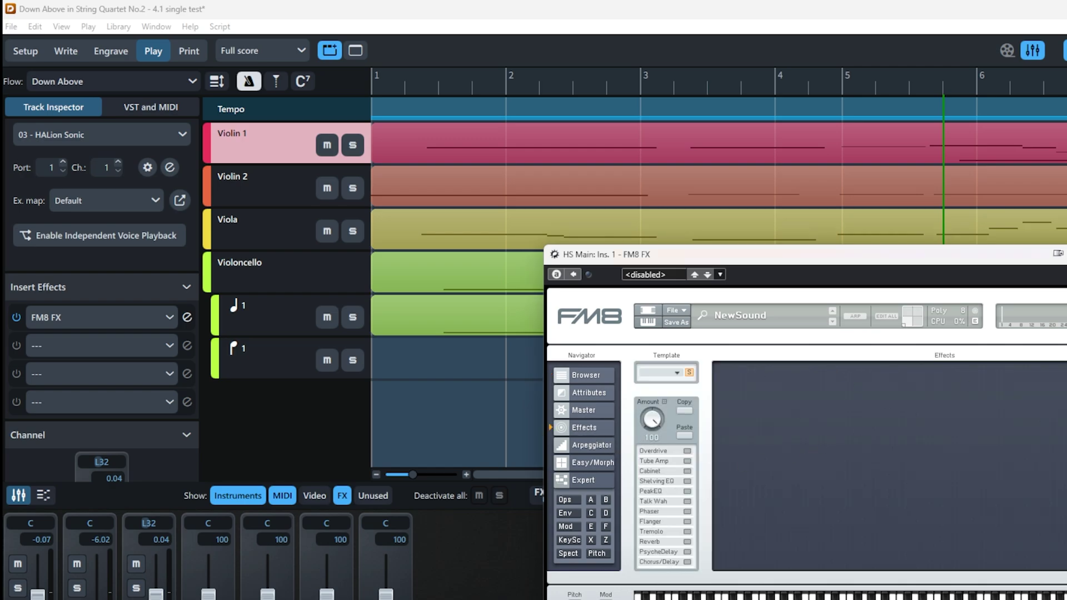
left_click(262, 273)
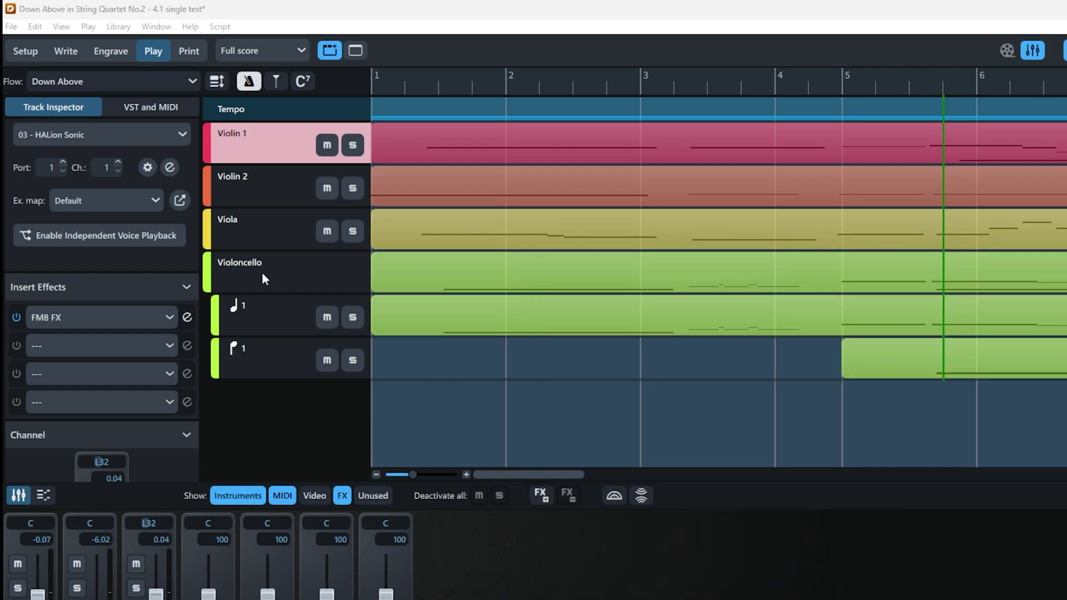
Raise the Violin 1 fader slightly, unmute the channel, and turn solo on then off again
scroll(35, 387, "down", 5)
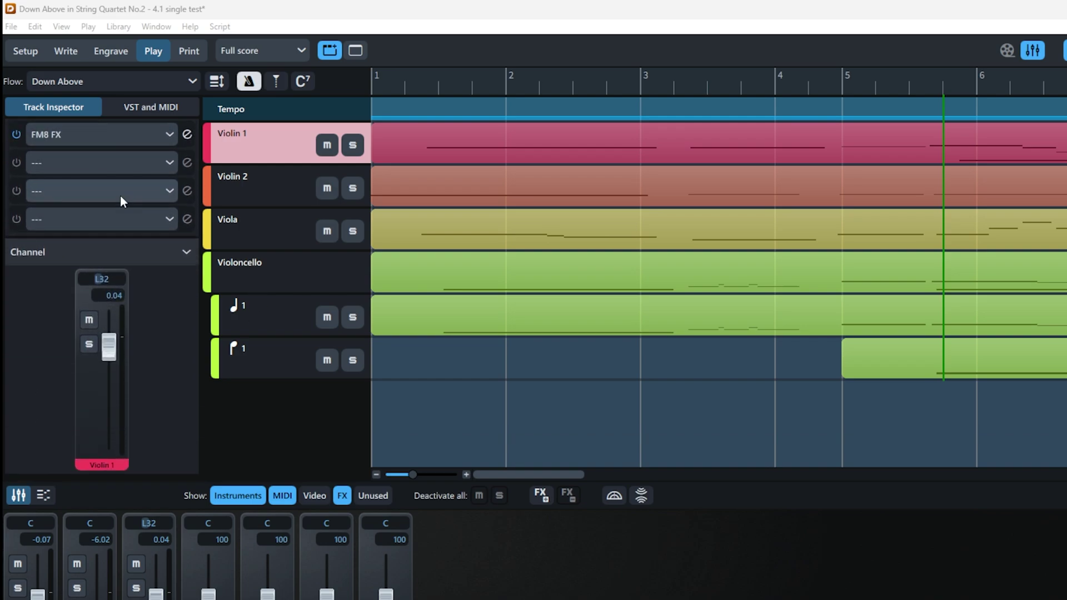
scroll(111, 311, "up", 2)
scroll(111, 311, "down", 2)
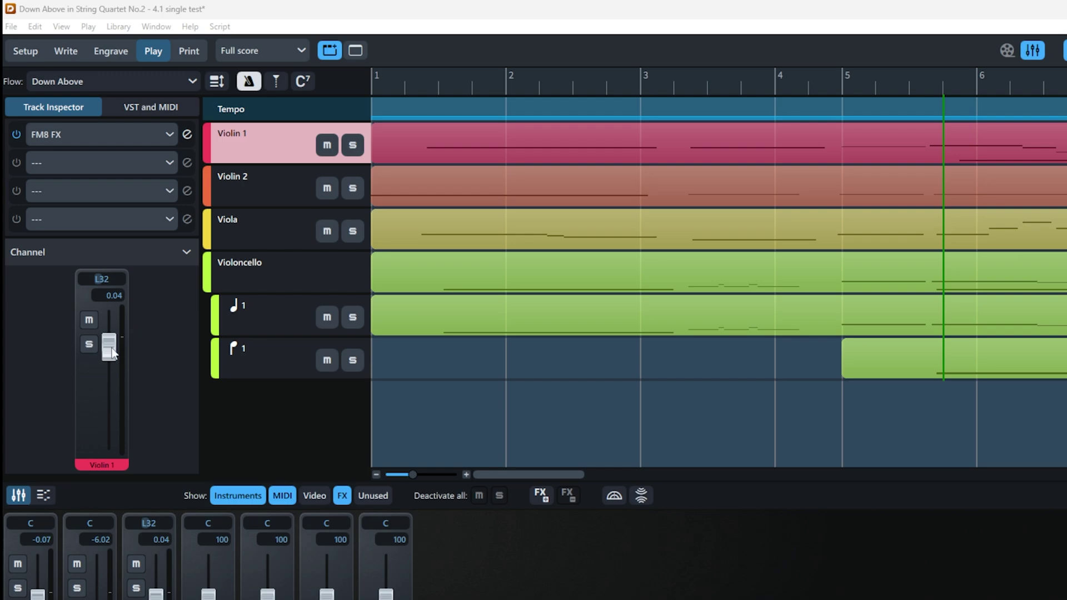
left_click_drag(113, 353, 116, 337)
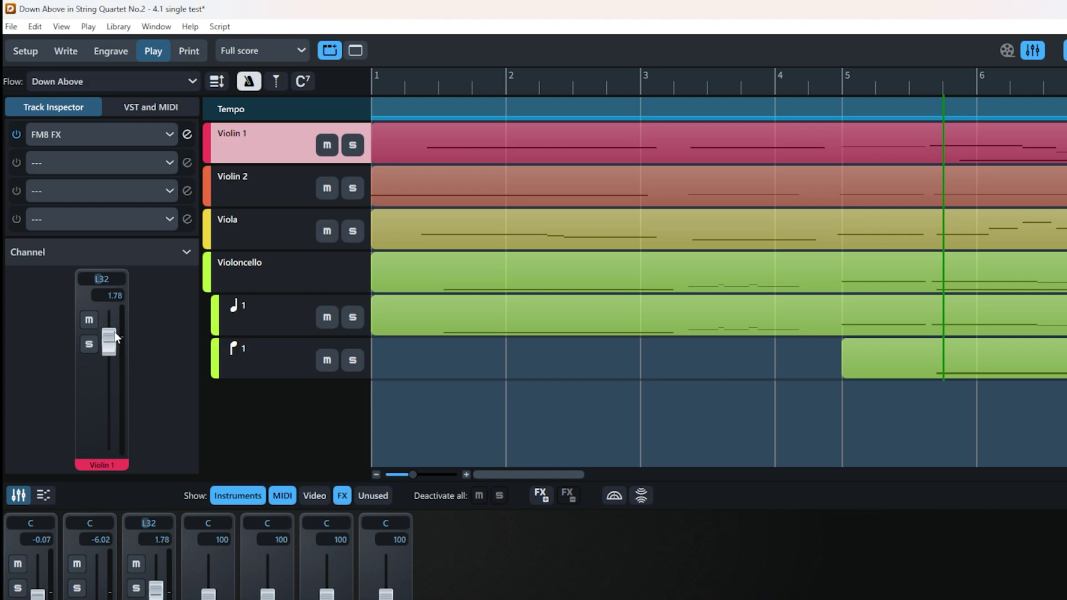
left_click(89, 319)
left_click(89, 344)
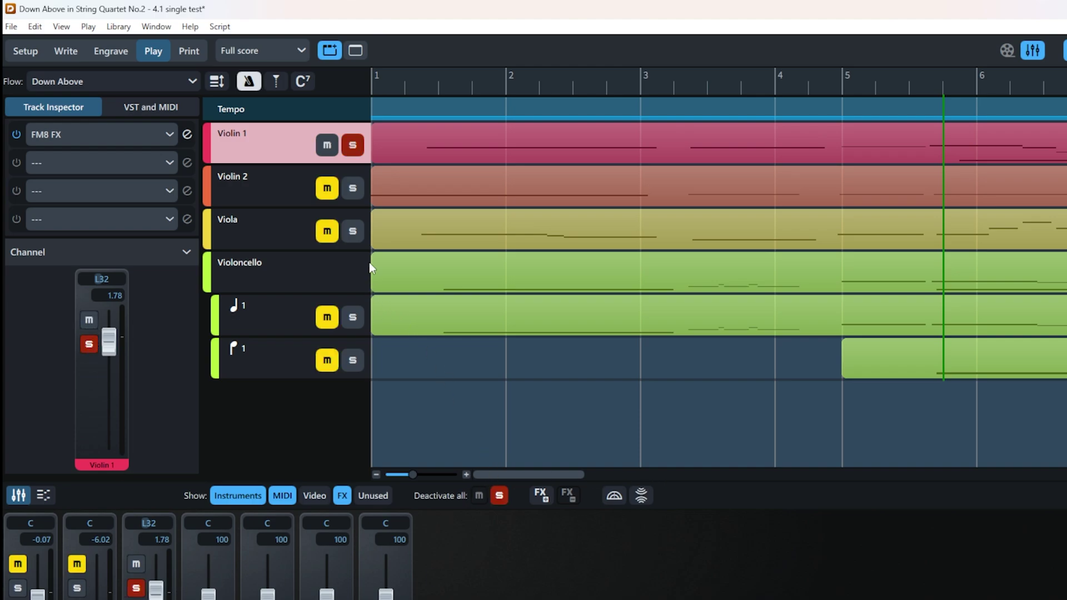
left_click(89, 345)
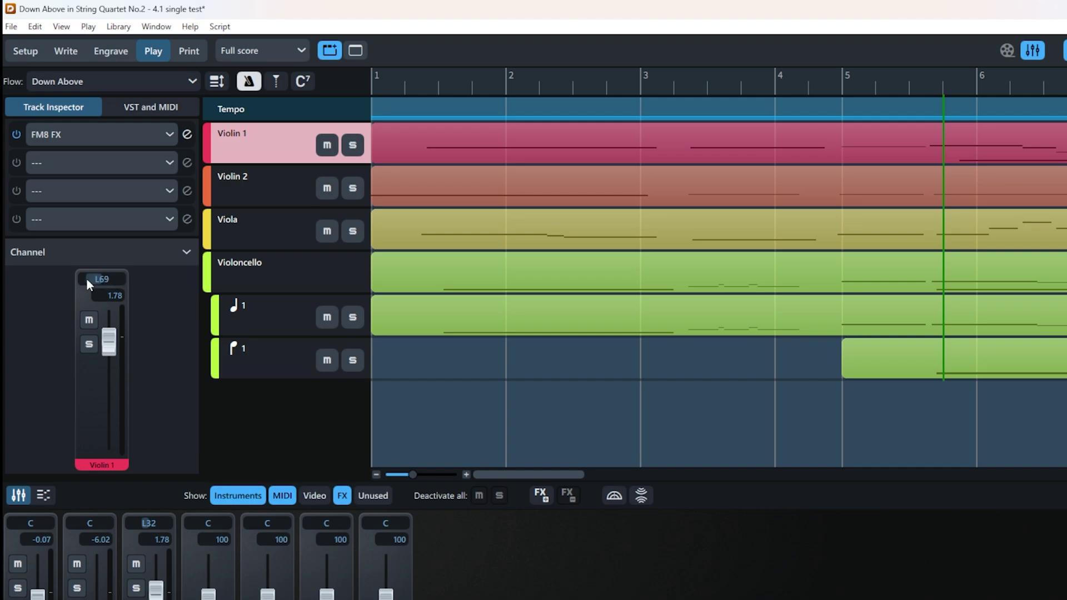
Pan Violin 1 to R8 and reset its volume to 0.00
mouse_move(105, 290)
left_mouse_down()
mouse_move(118, 305)
mouse_move(115, 296)
left_mouse_up()
left_click(115, 297, "ctrl")
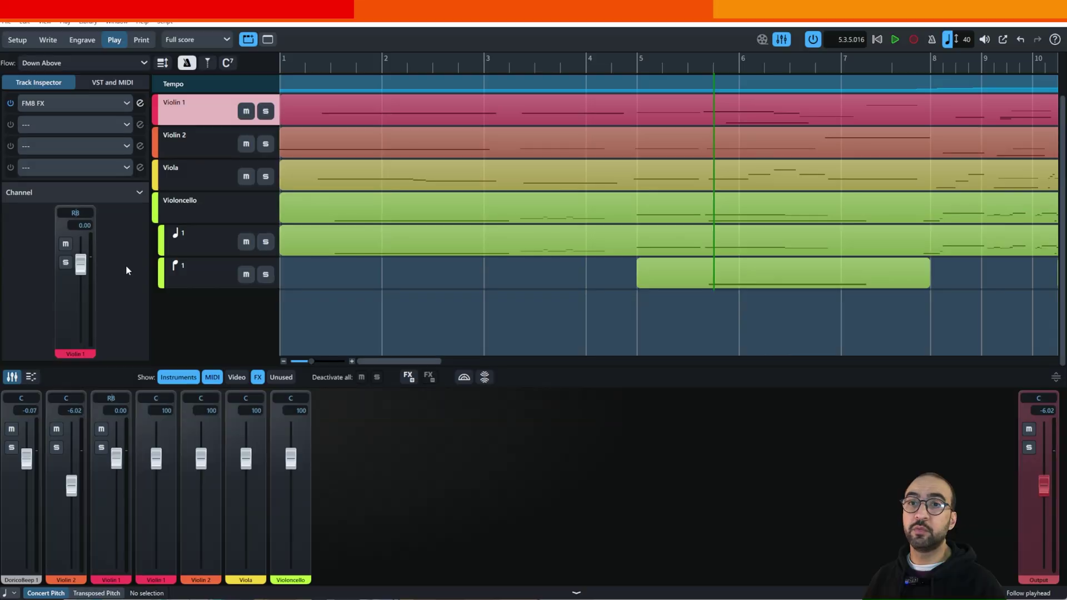
scroll(169, 348, "up", 3)
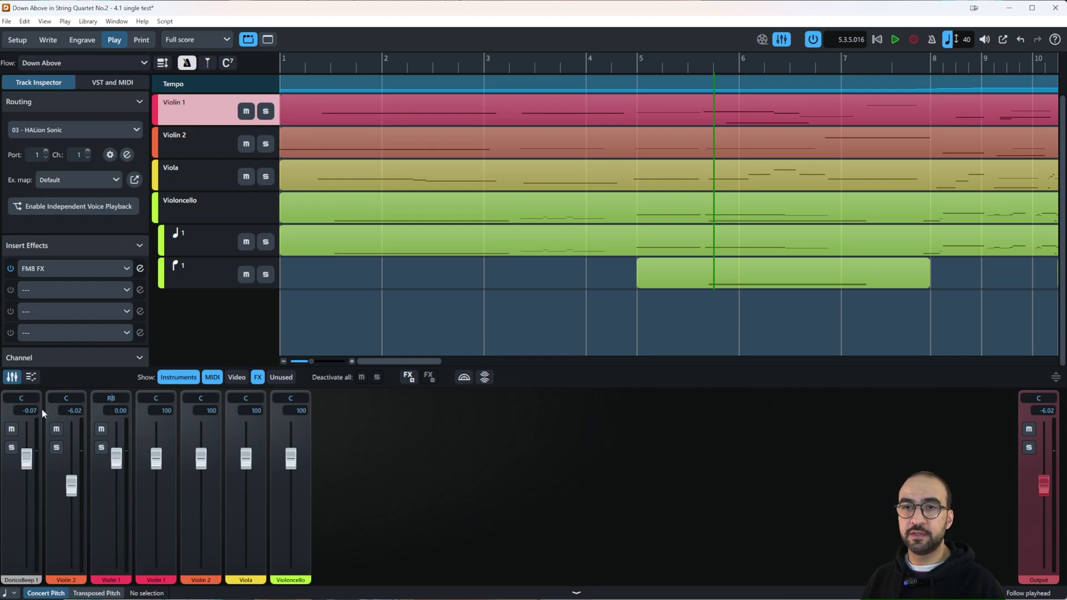
Replace the Mixer in the lower zone with the Key Editor showing Violin 1's notes
left_click(31, 377)
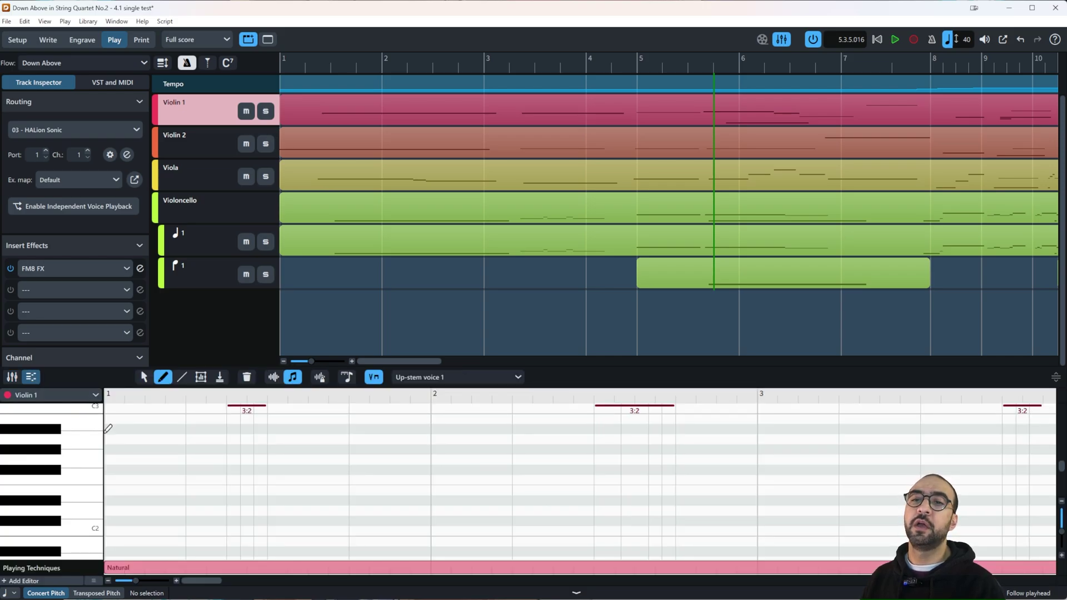